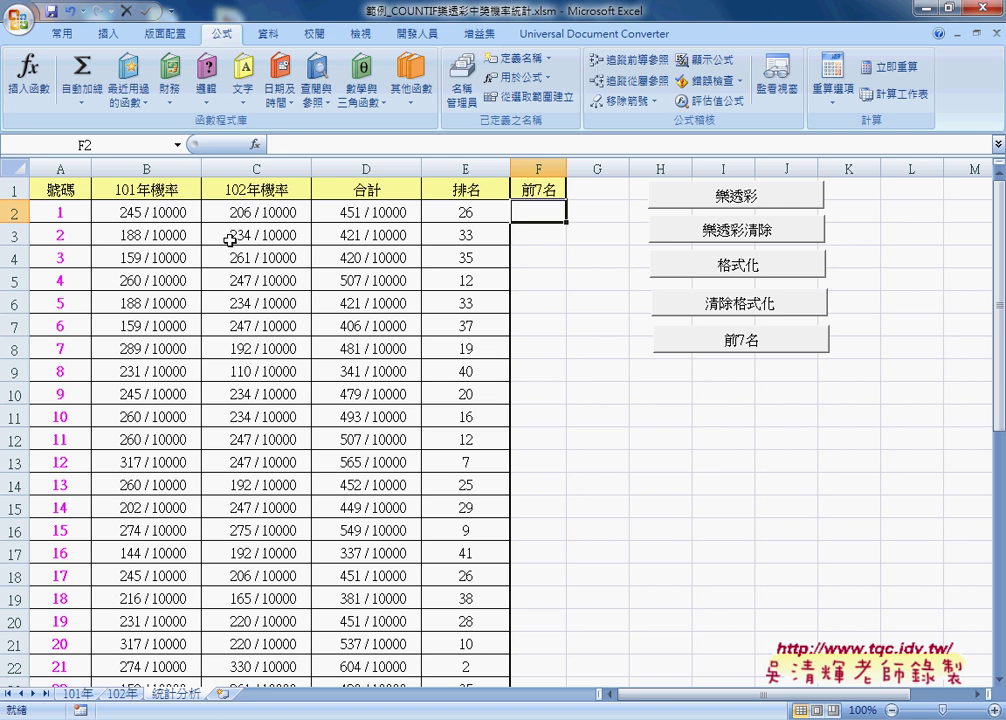
Show the 101年 sheet and confirm its drawn-numbers range is named 開獎101
left_click(80, 692)
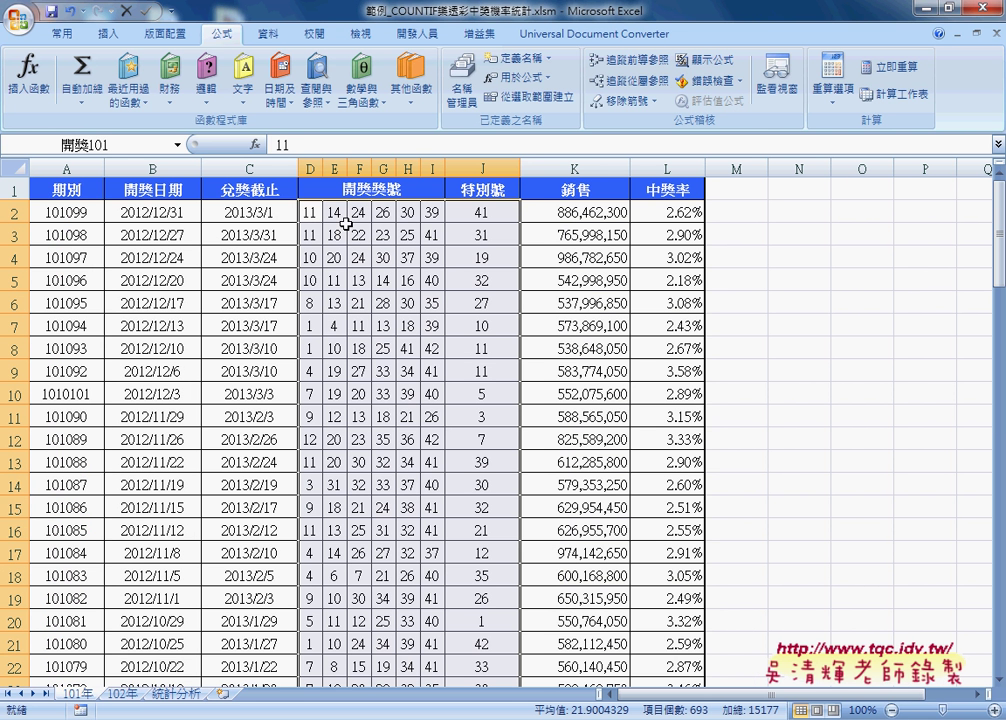
left_click(116, 143)
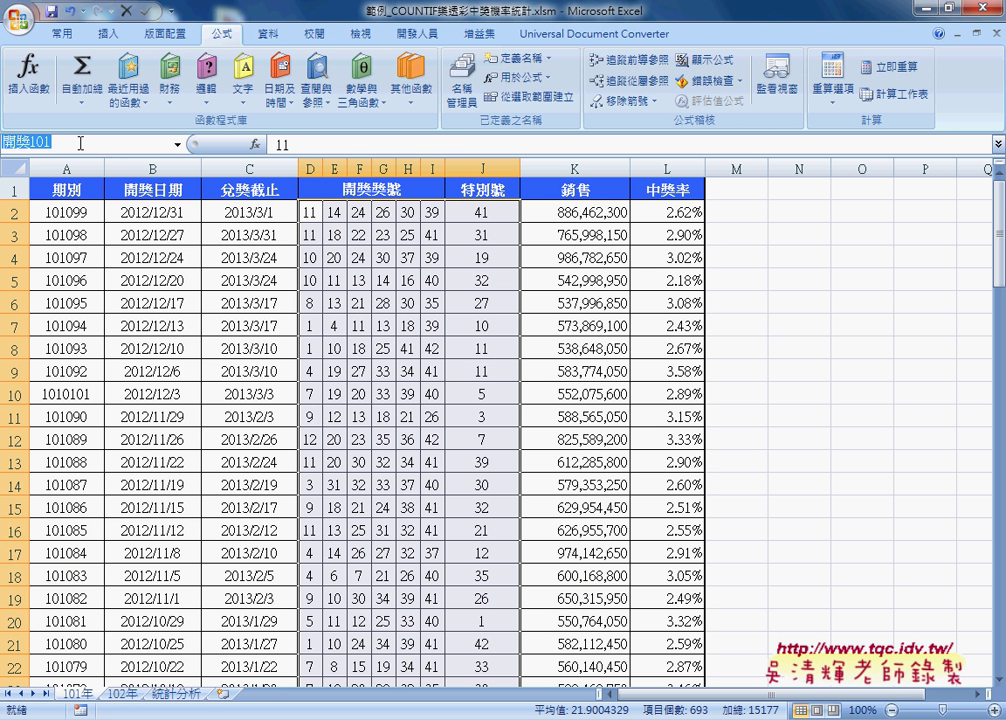
left_click(80, 143)
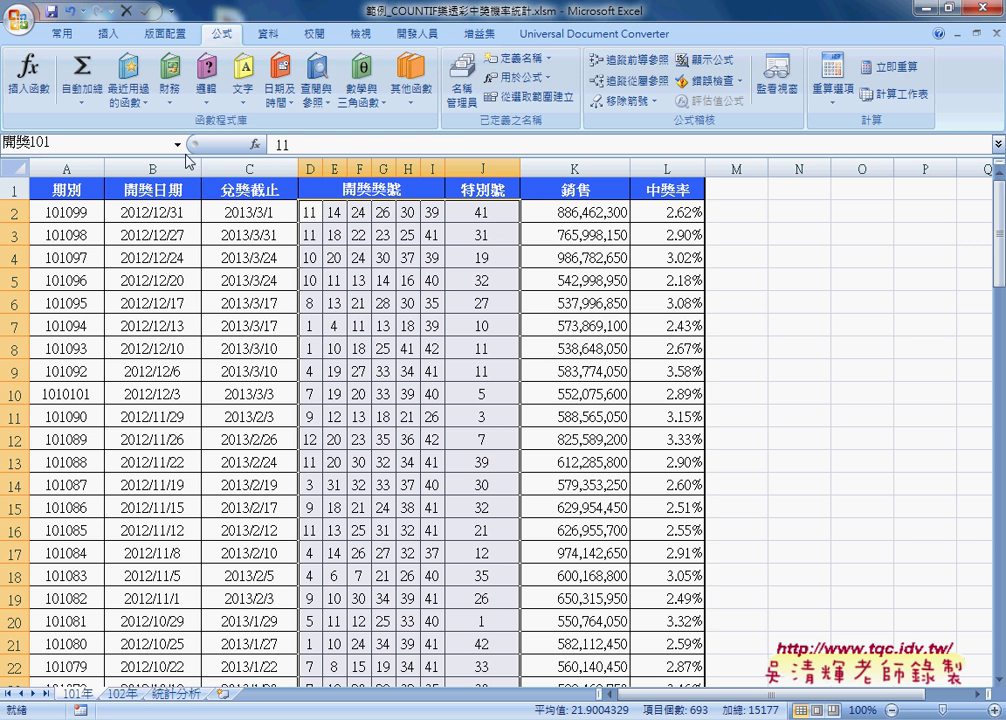
left_click(62, 33)
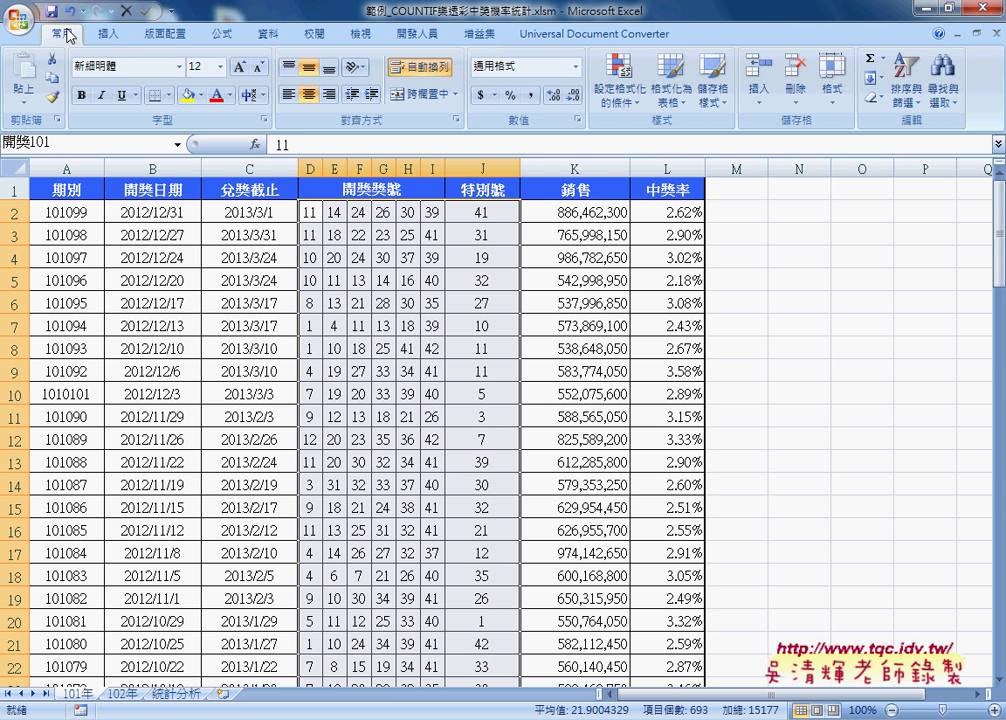
left_click(222, 35)
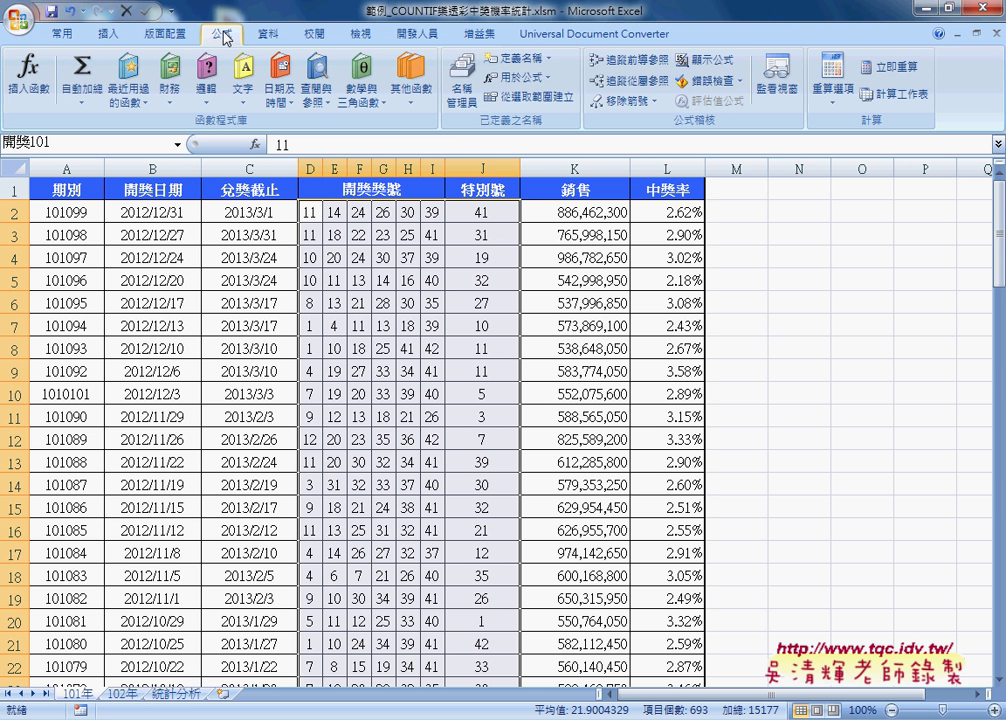
Open the Name Manager and select 開獎101 to view its range reference on the 101年 sheet
left_click(478, 98)
left_click_drag(531, 62, 323, 135)
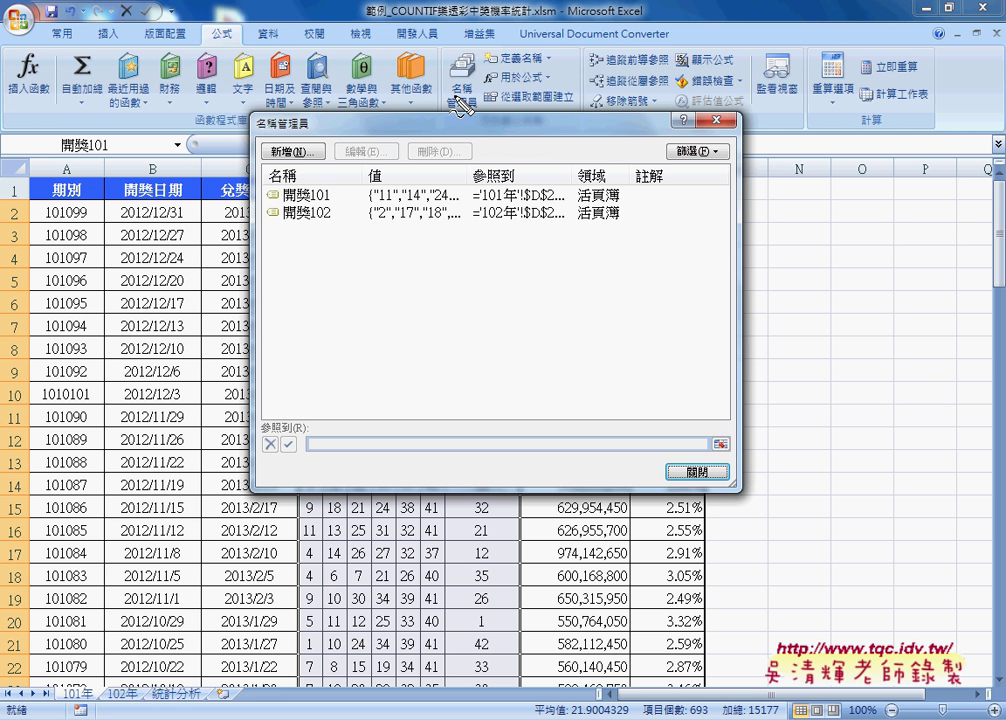
left_click_drag(240, 27, 232, 22)
left_click_drag(447, 95, 462, 46)
left_click_drag(283, 202, 332, 201)
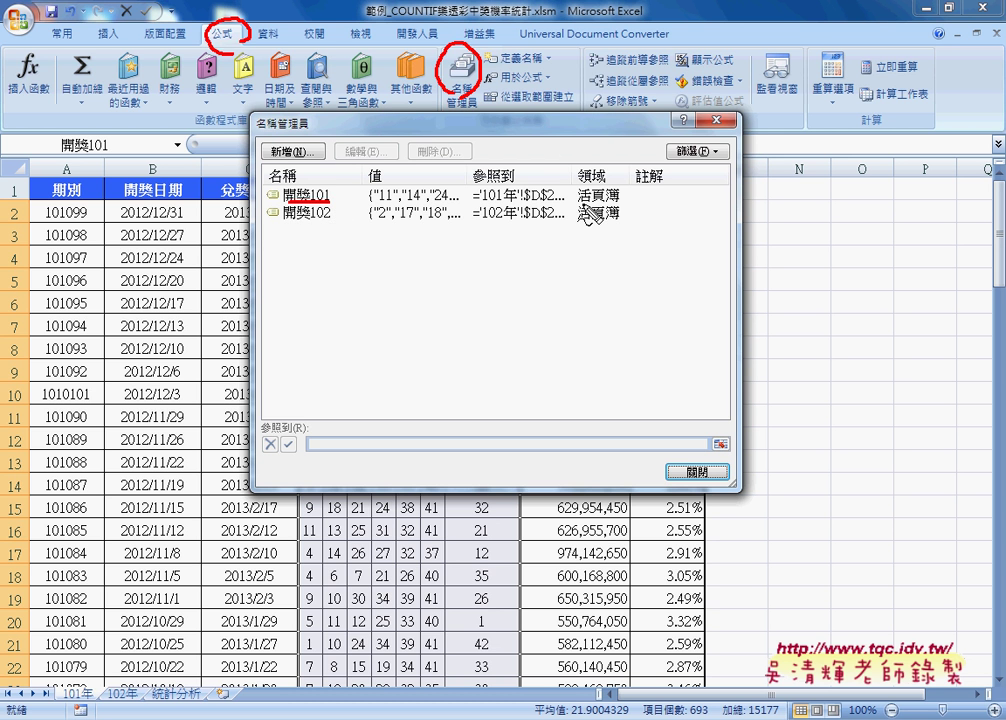
key("Escape")
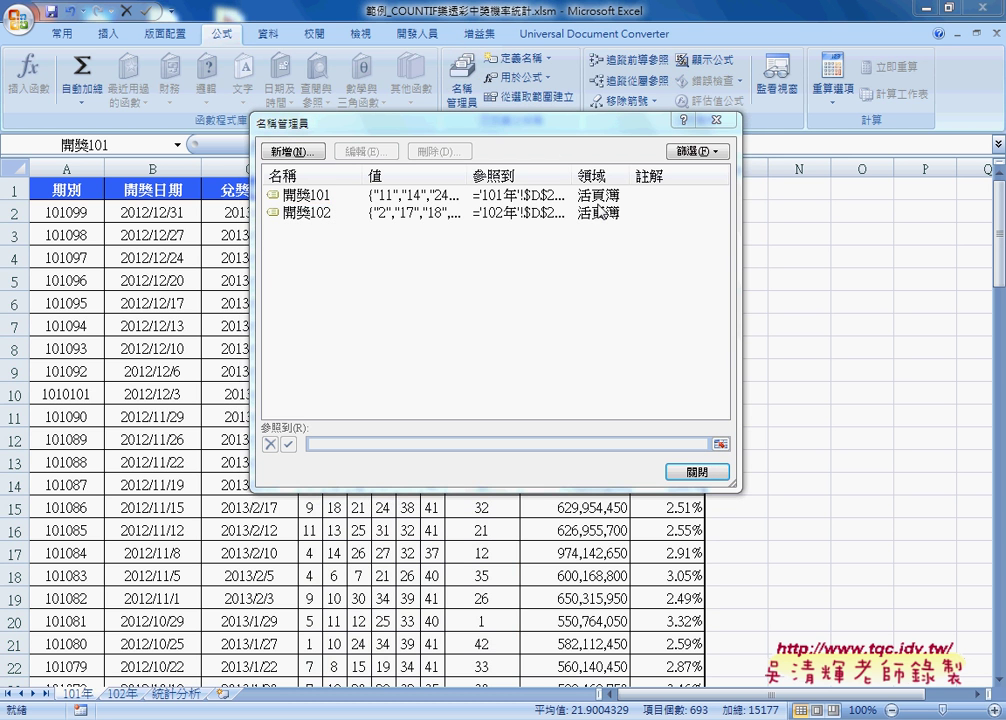
left_click(520, 195)
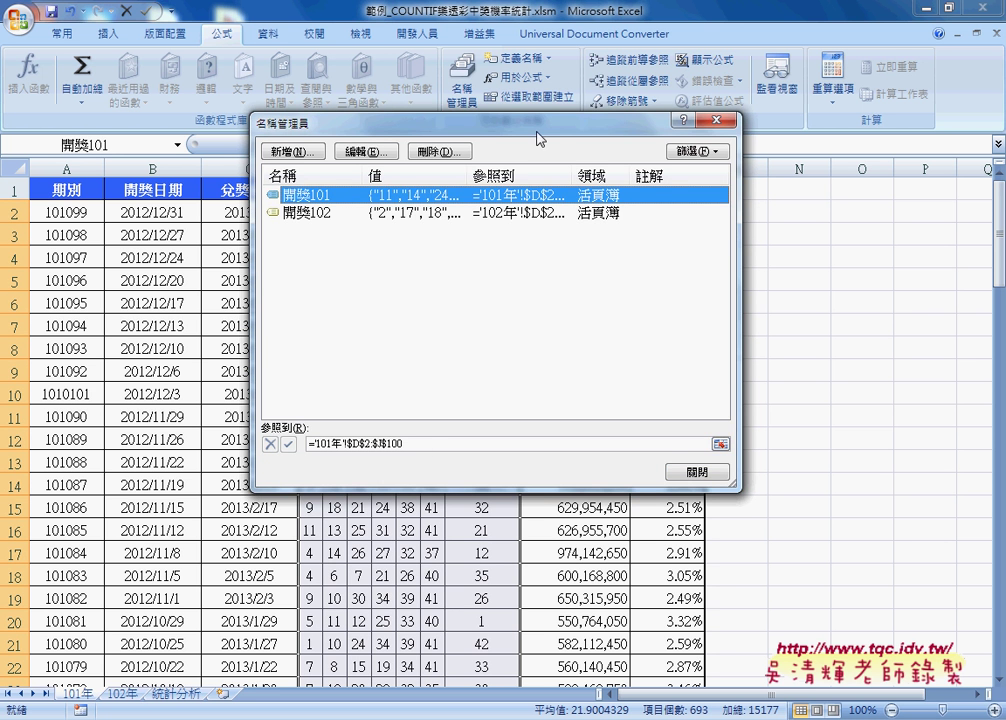
mouse_move(553, 124)
left_mouse_down()
mouse_move(678, 120)
mouse_move(841, 159)
left_mouse_up()
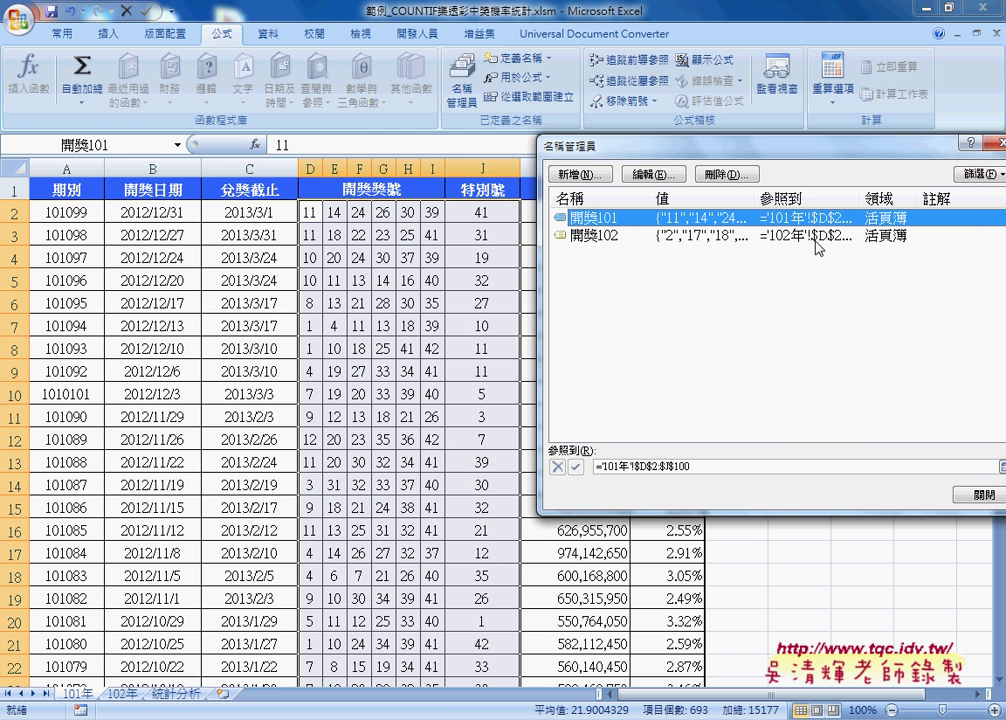
Outline the 開獎101 cells on the 101年 sheet from its 參照到 box and reselect the name
left_click(710, 468)
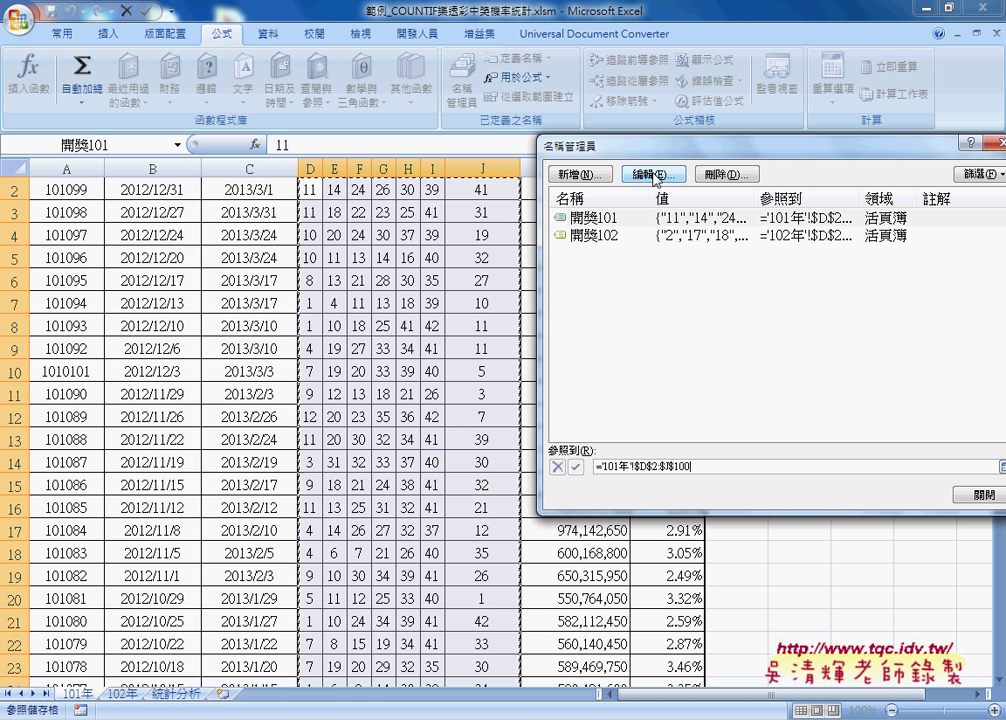
left_click(599, 220)
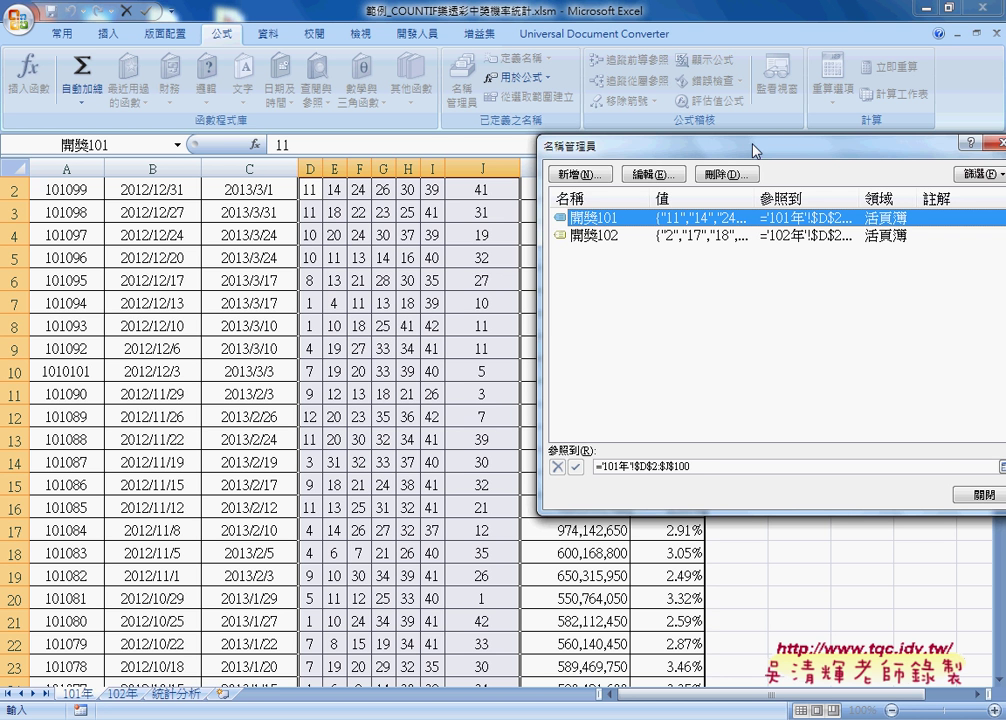
left_click_drag(753, 148, 564, 157)
Close the Name Manager and switch to the 統計分析 ranking sheet
left_click(826, 156)
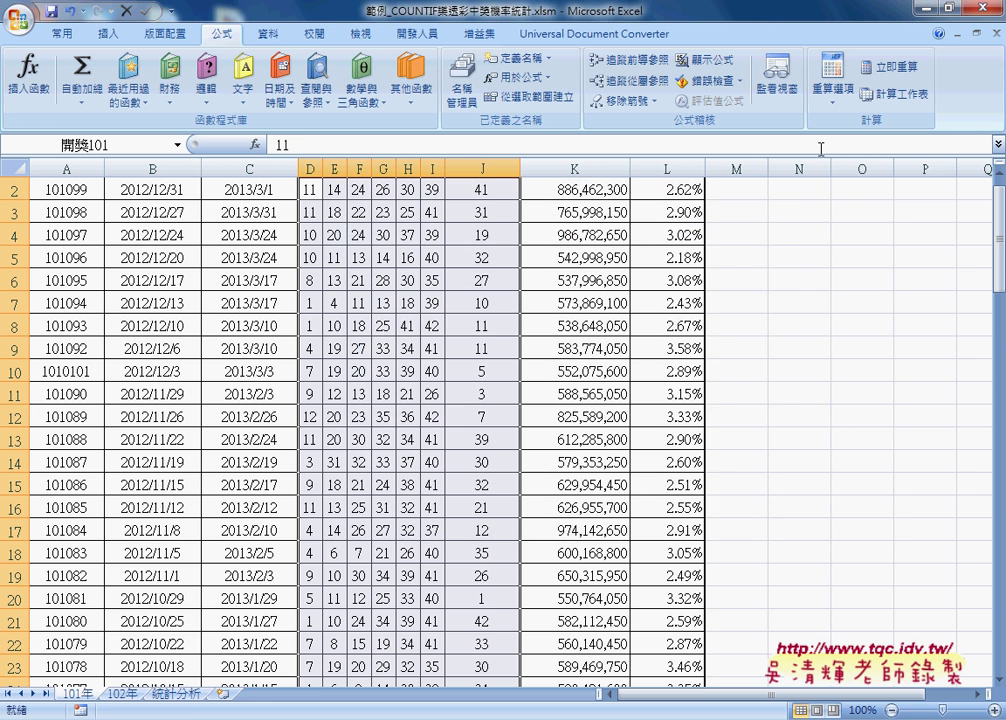
left_click(177, 693)
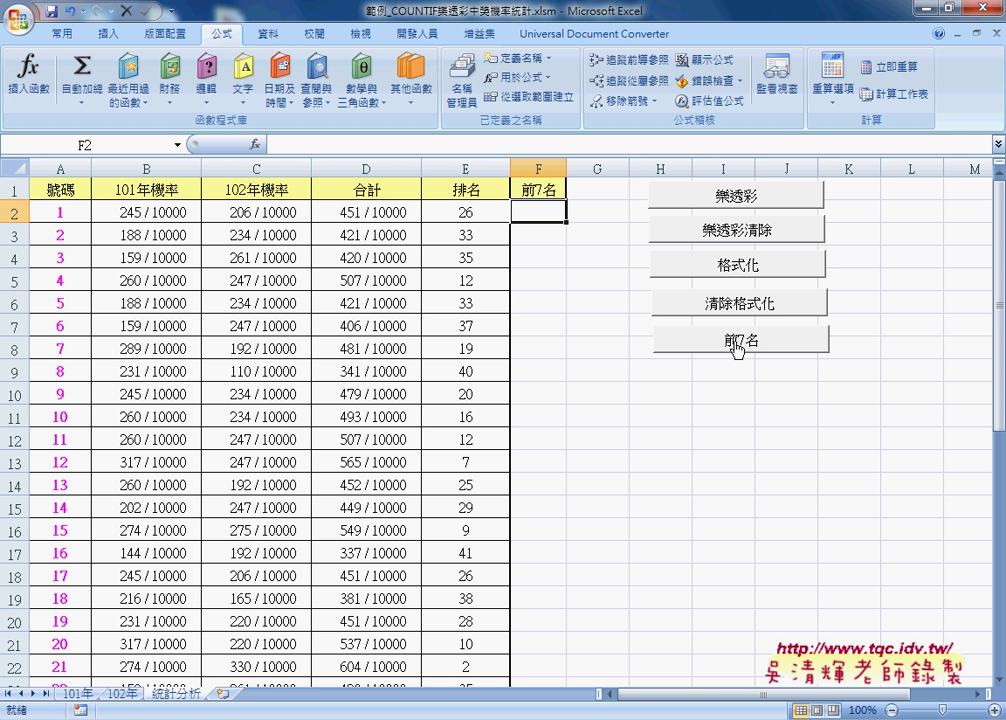
Sort the table by 排名 in ascending order
left_click(466, 191)
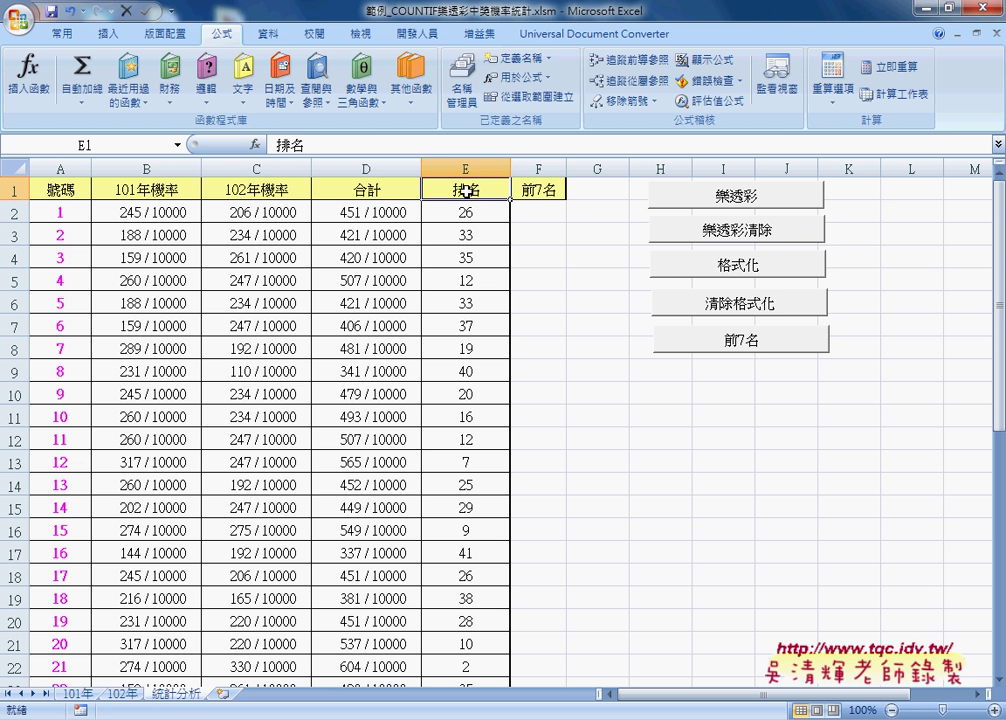
left_click(266, 35)
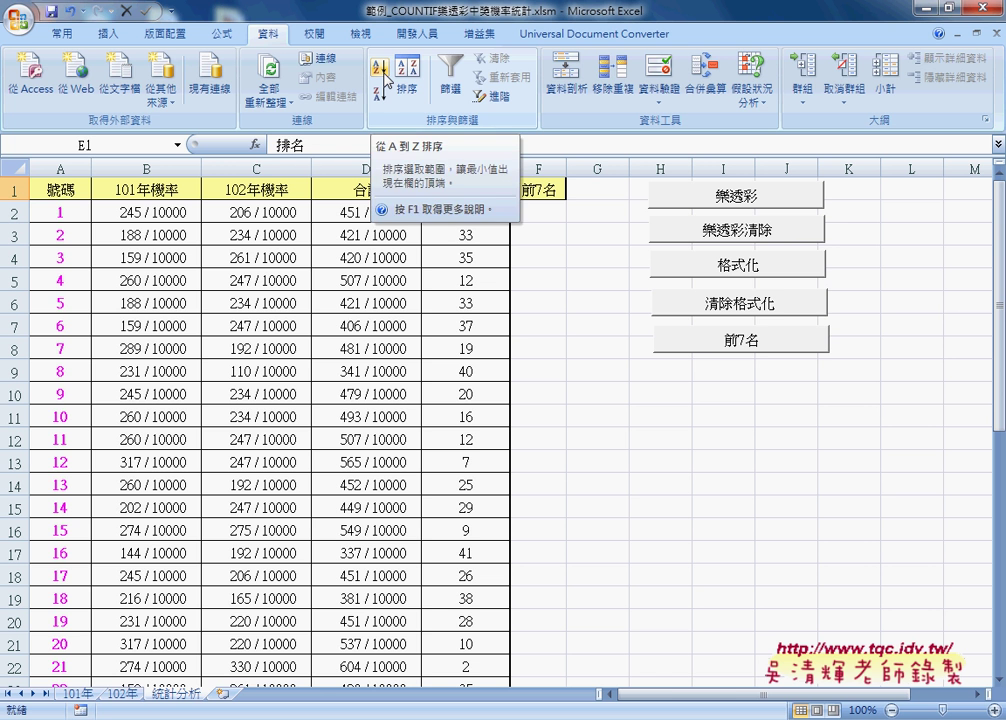
left_click(385, 78)
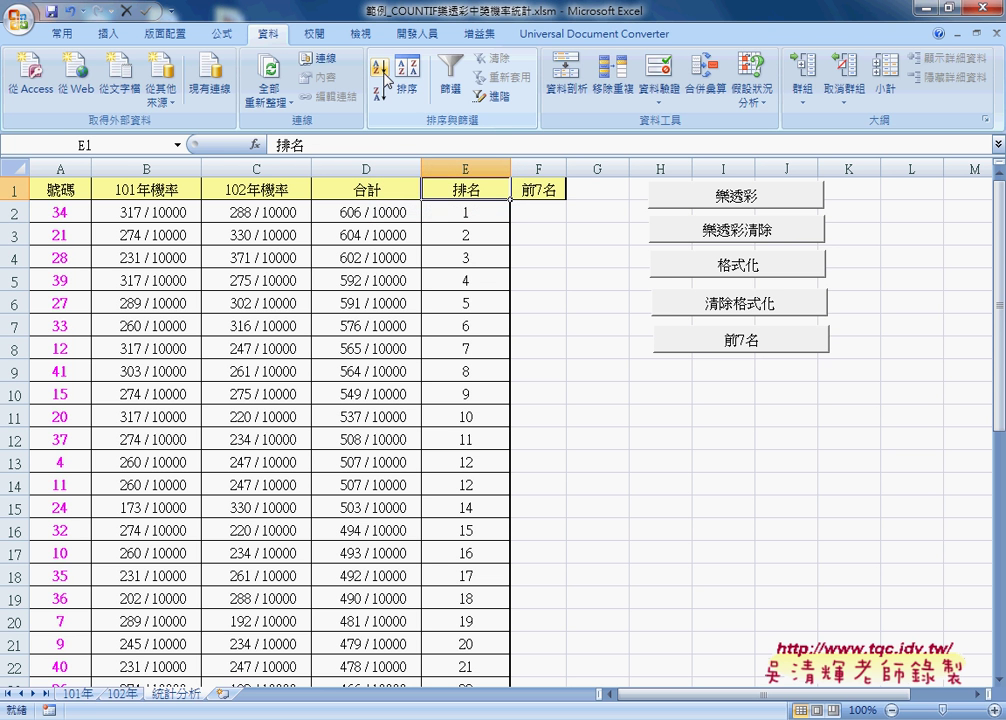
Copy the seven top-ranked numbers (34, 21, 28, 39, 27, 33, 12) into F2:F8
left_click_drag(61, 212, 47, 348)
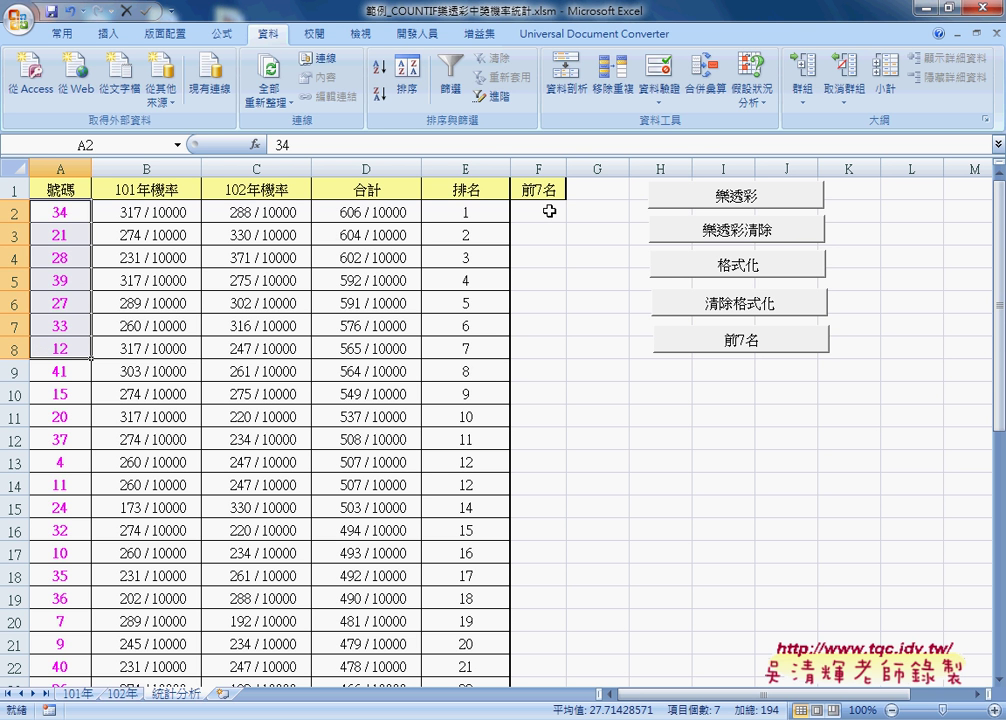
key("ctrl+c")
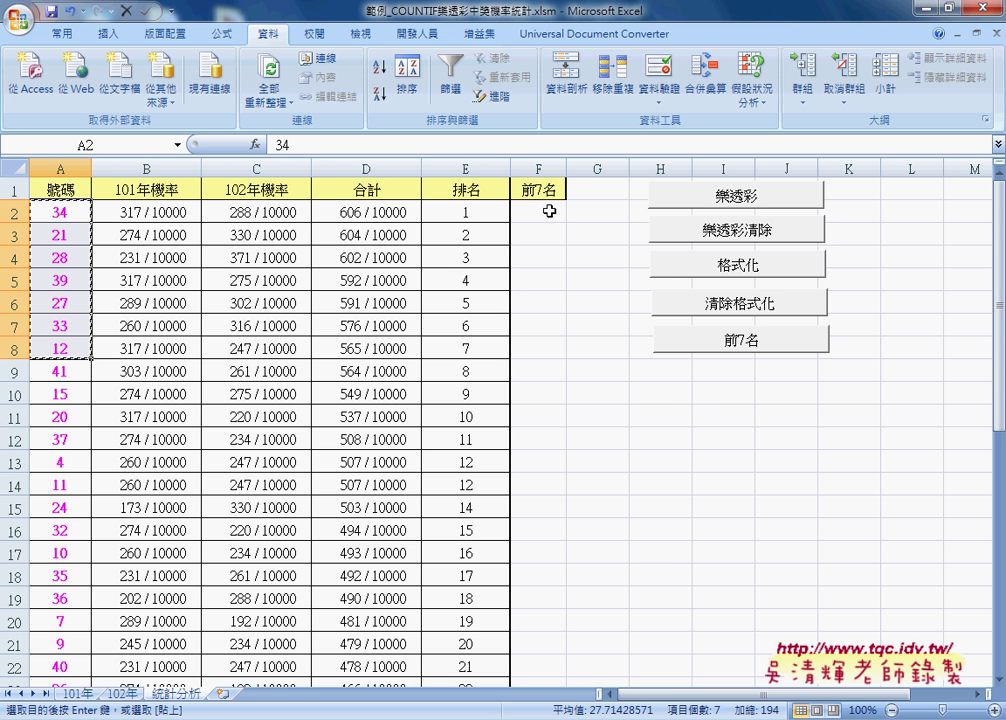
left_click(548, 214)
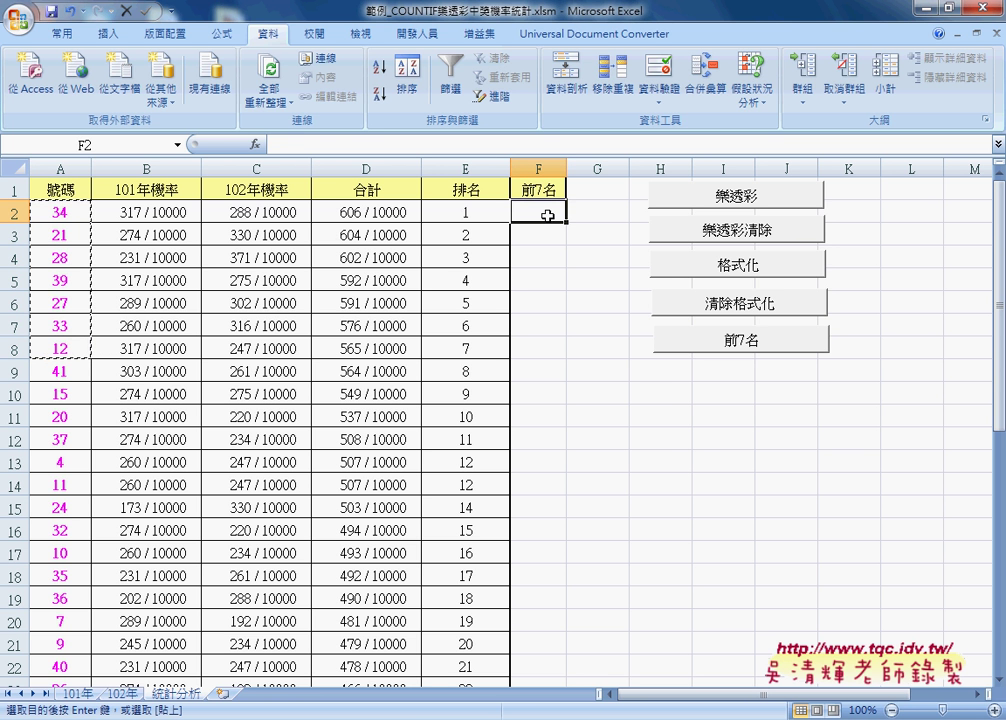
key("ctrl+v")
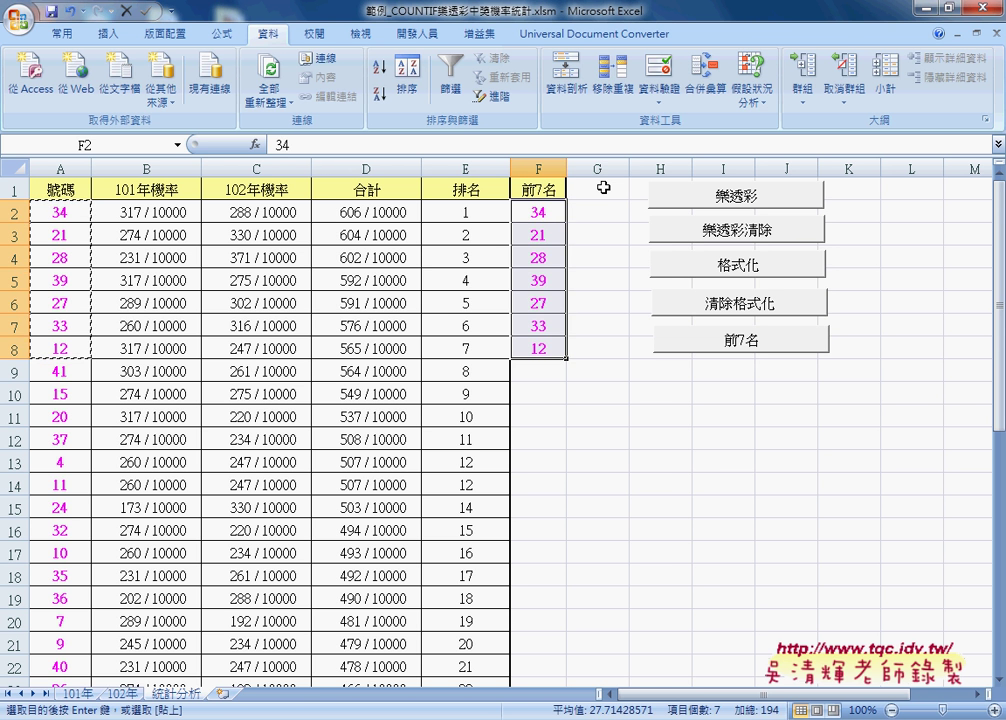
left_click(603, 187)
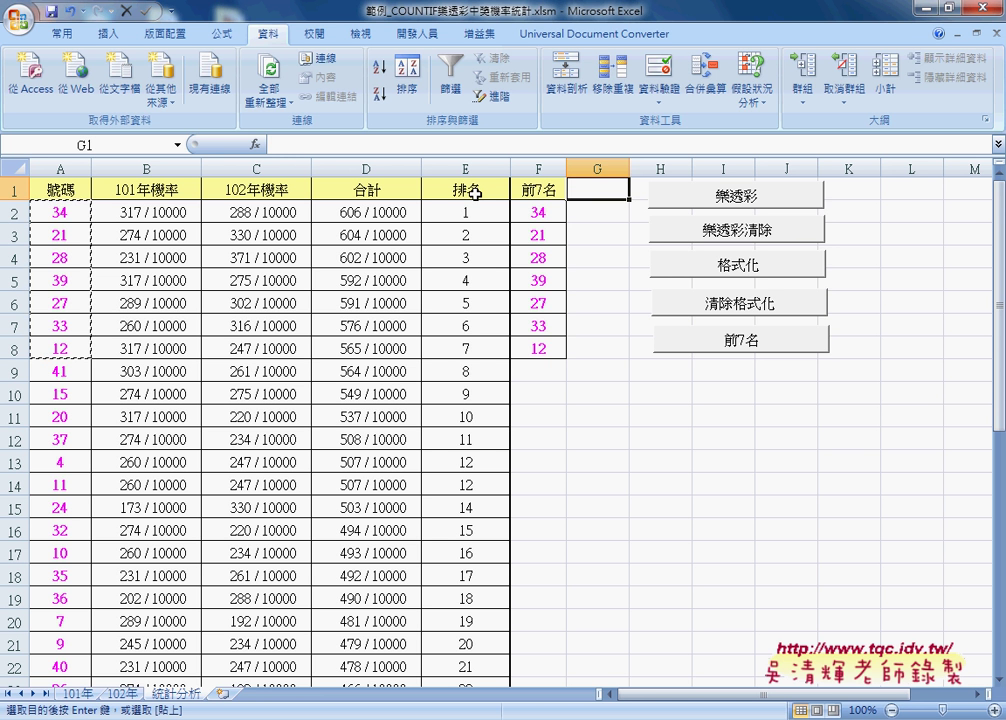
Re-sort the table by 號碼 ascending and select the 前7名 cells F2:F43 for clearing
left_click(70, 191)
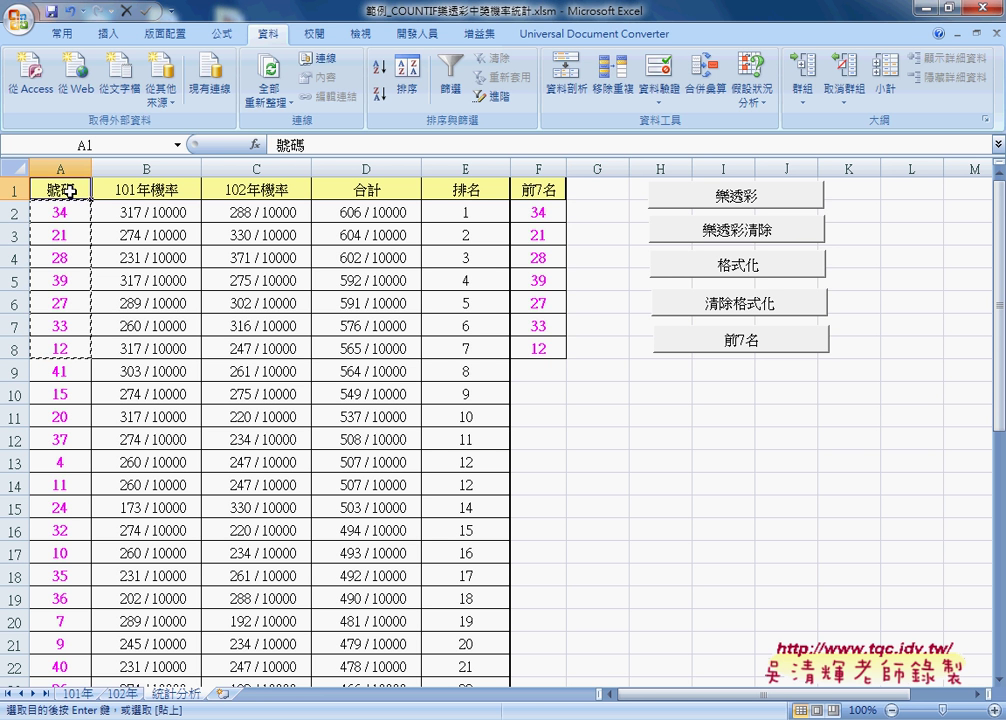
left_click(378, 68)
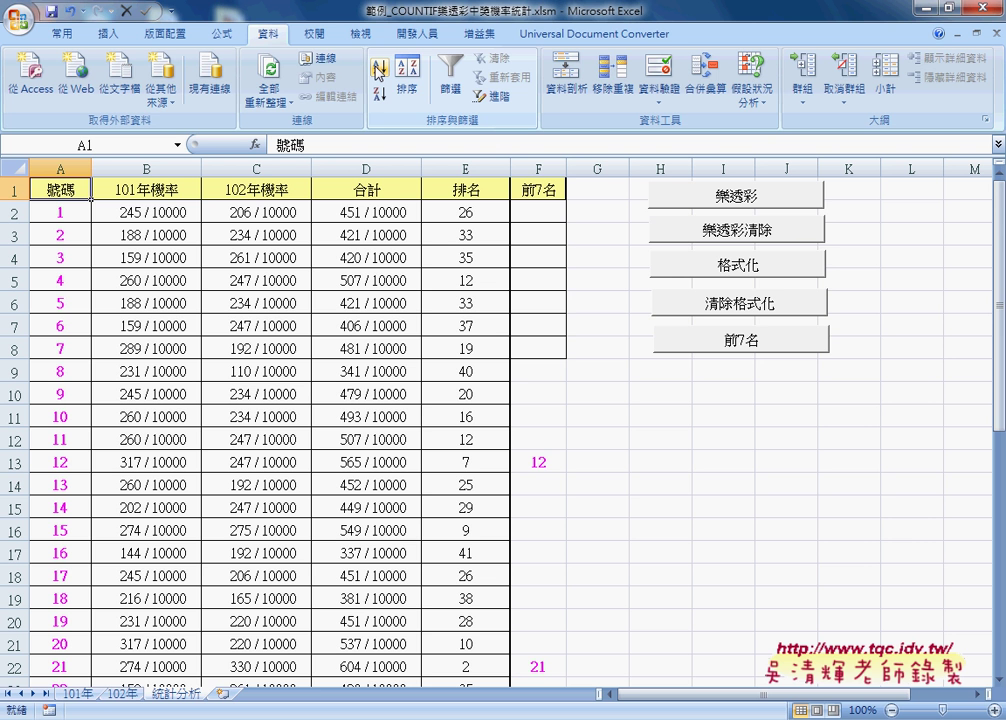
left_click(547, 207)
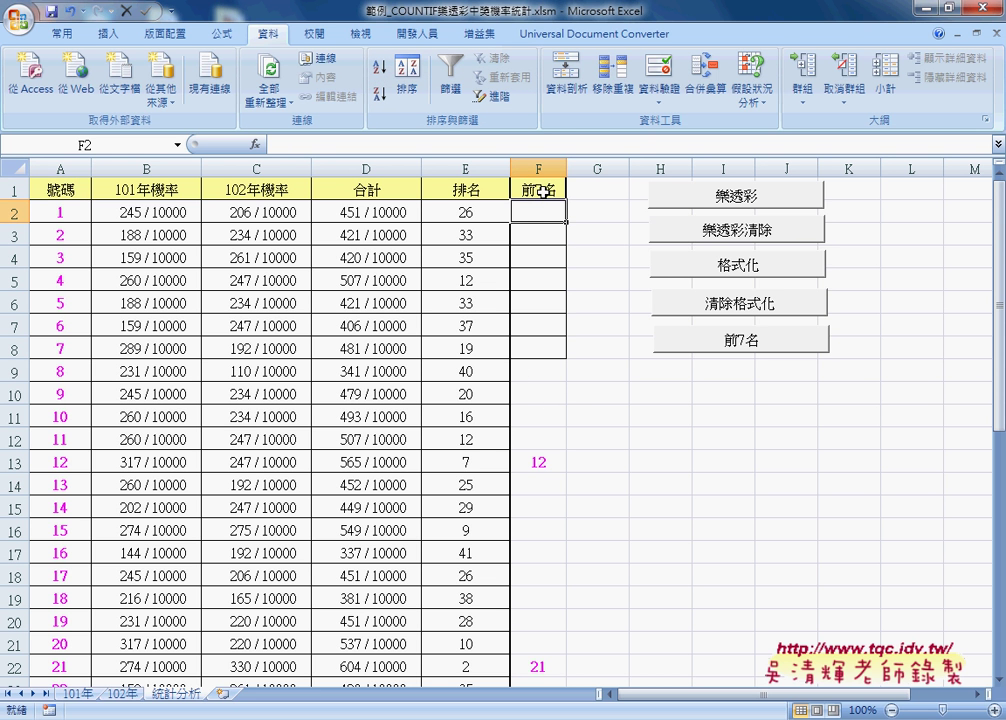
scroll(490, 365, "down", 4)
scroll(491, 369, "down", 3)
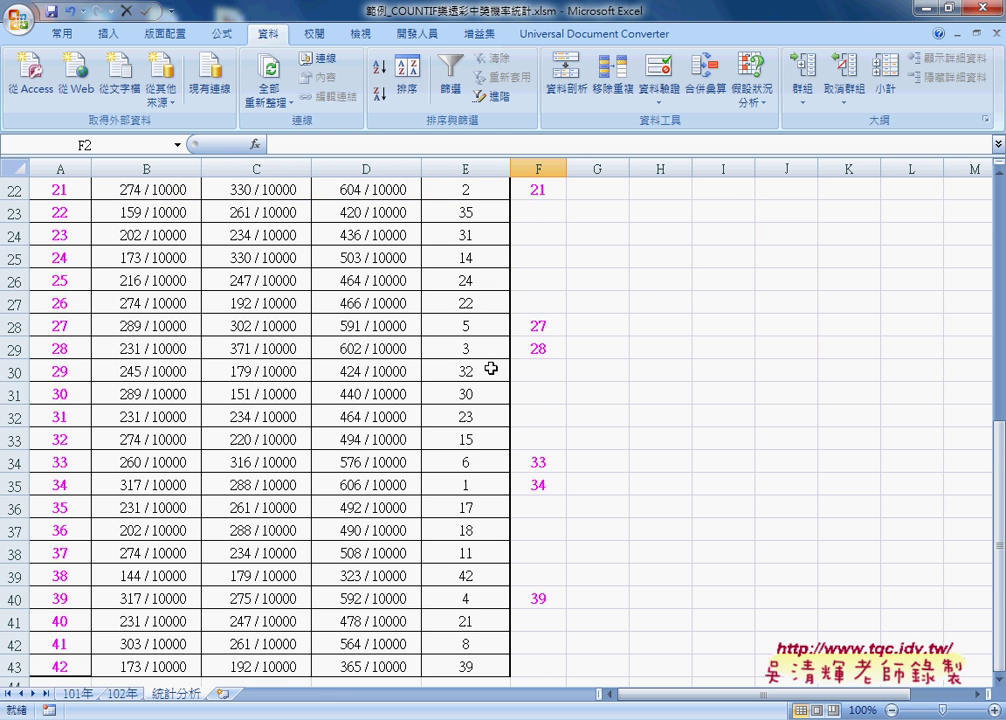
scroll(491, 369, "up", 3)
scroll(491, 369, "up", 4)
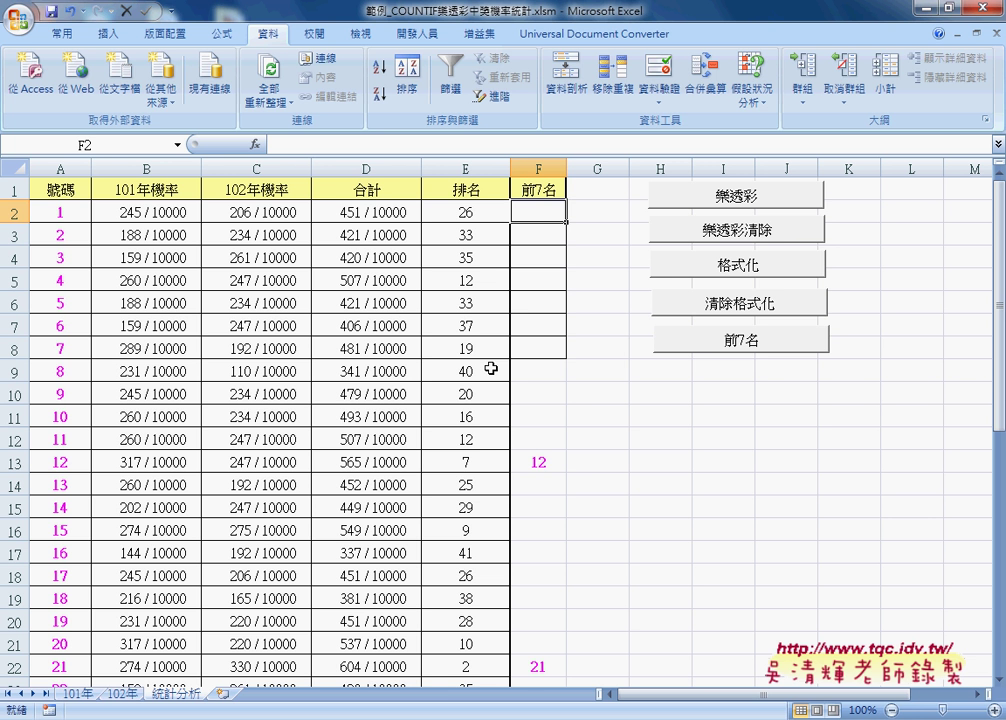
mouse_move(534, 214)
left_mouse_down()
mouse_move(527, 585)
mouse_move(560, 655)
mouse_move(552, 363)
left_mouse_up()
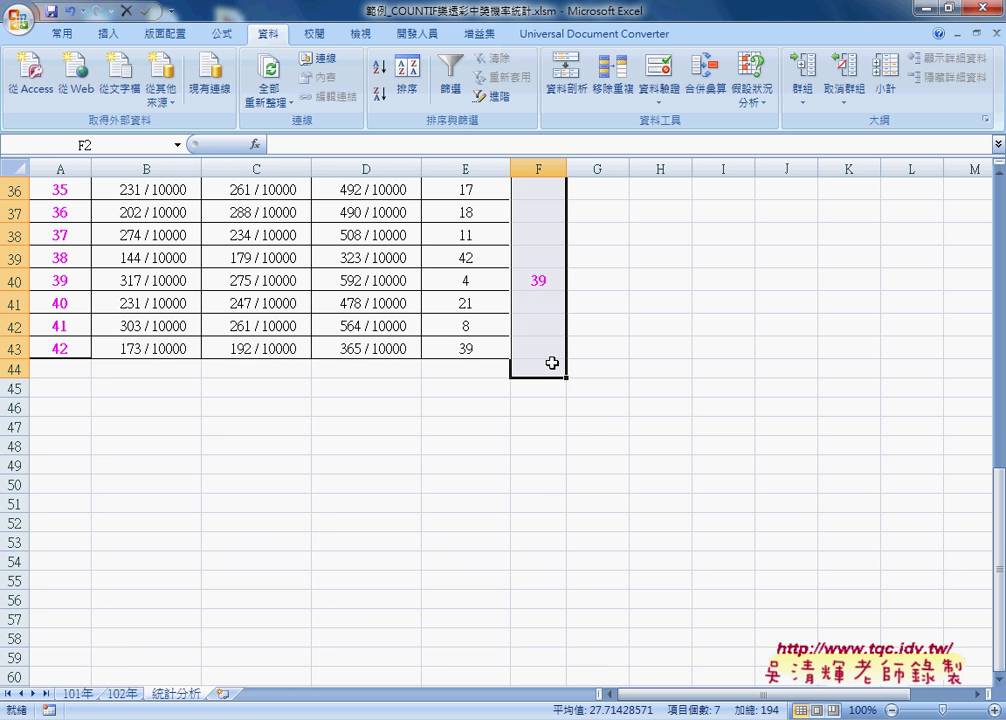
scroll(552, 363, "up", 12)
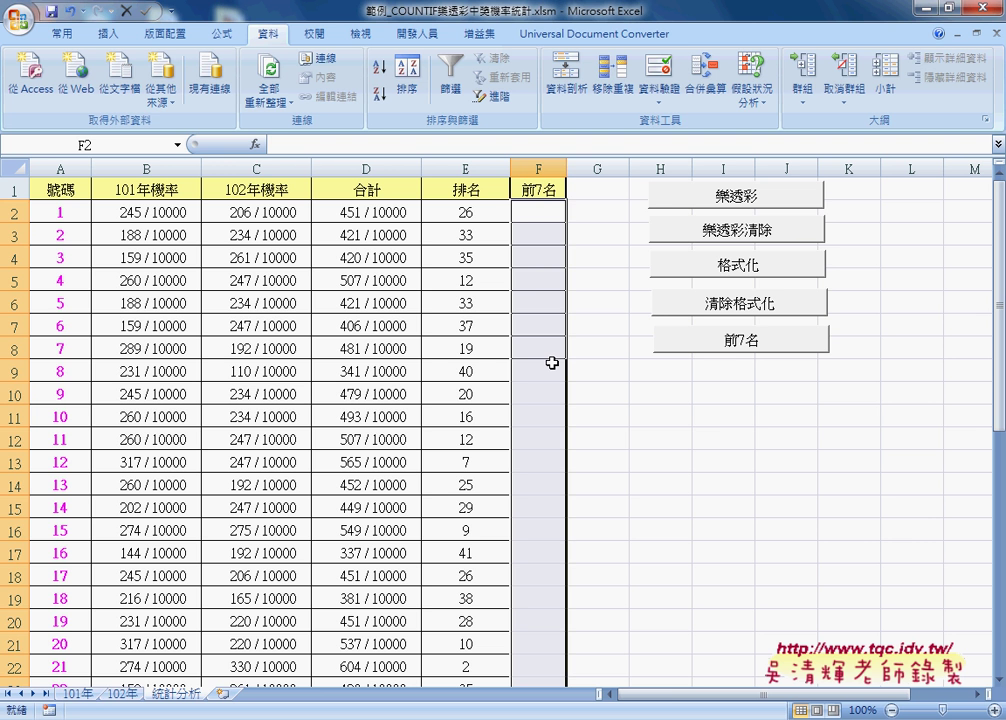
Run the 前7名 macro button, then delete its results from F2:F8
left_click(720, 412)
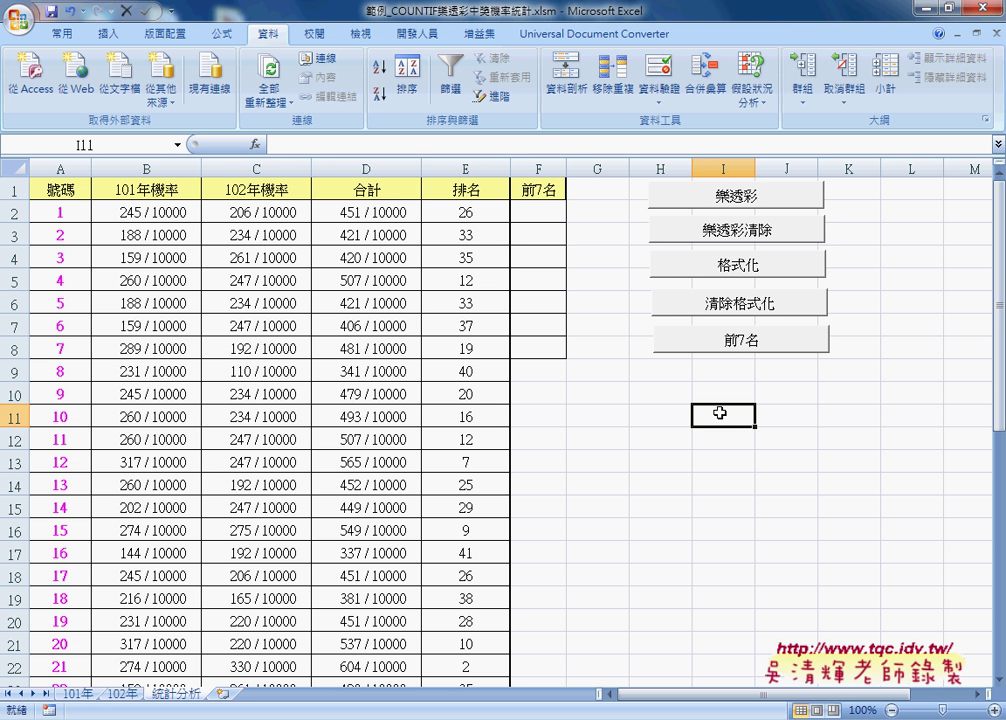
left_click(731, 345)
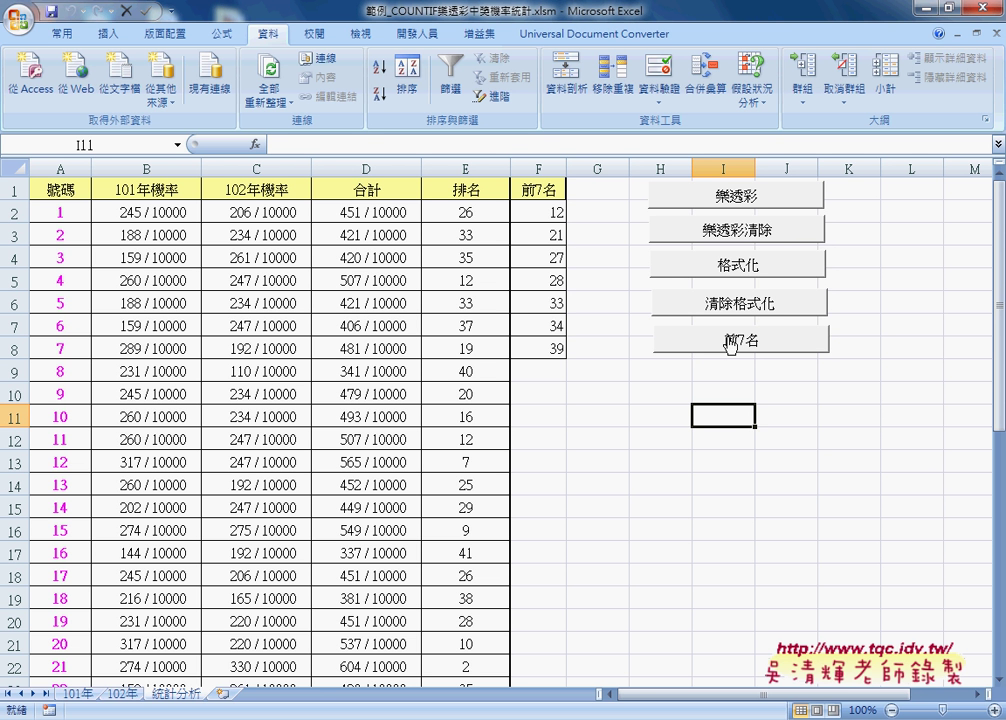
left_click_drag(558, 212, 543, 351)
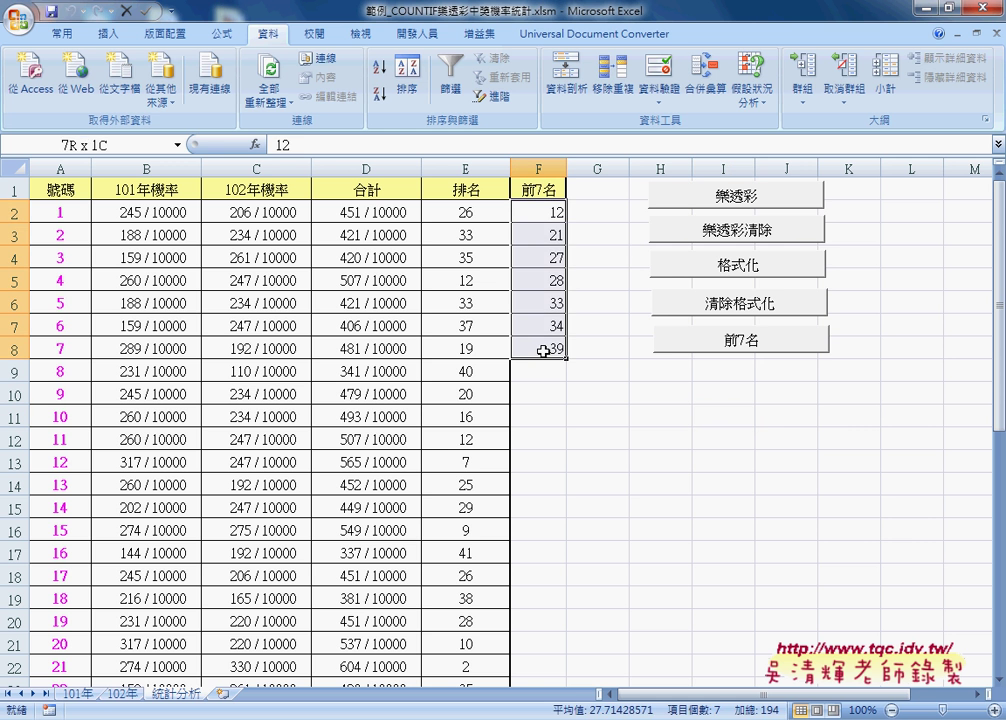
key("Delete")
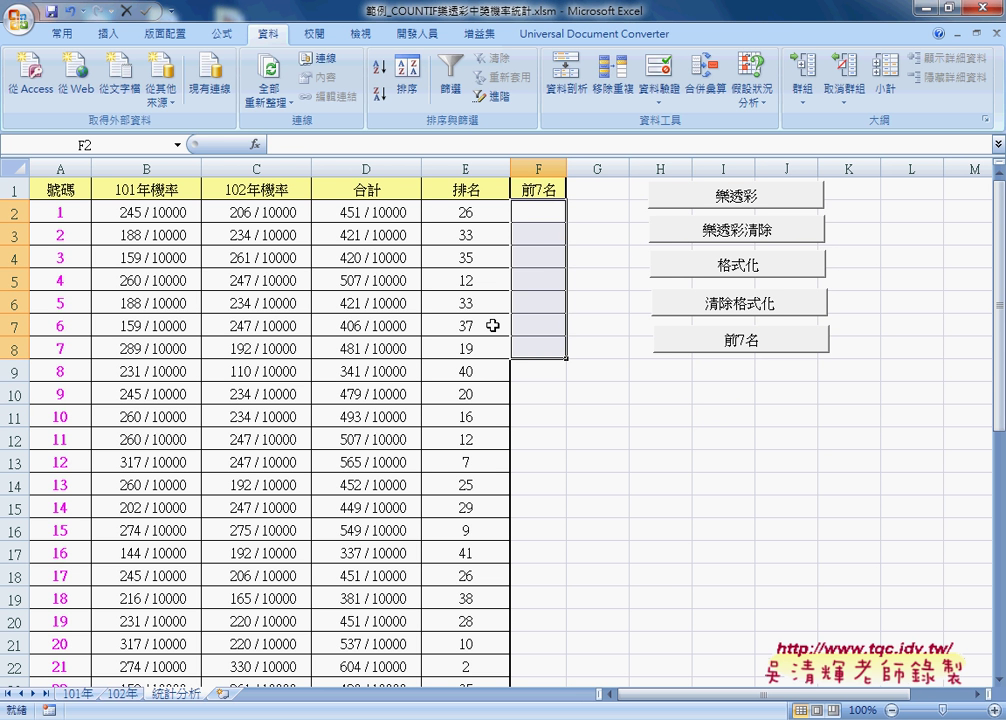
left_click(467, 190)
mouse_move(471, 213)
left_mouse_down()
mouse_move(472, 486)
mouse_move(476, 463)
left_mouse_up()
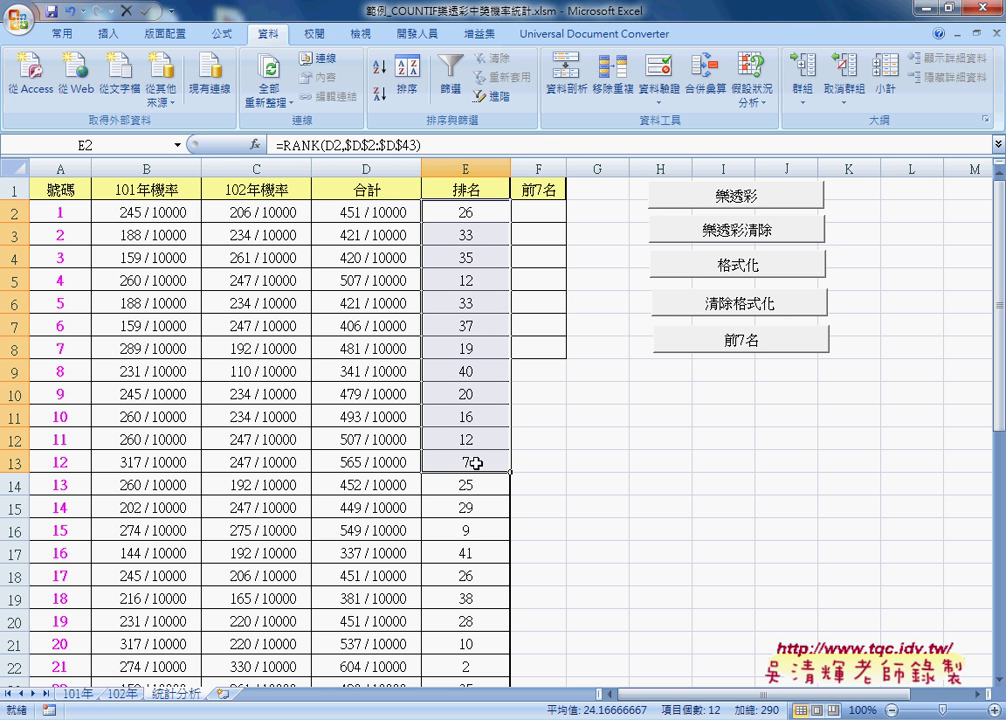
left_click(477, 463)
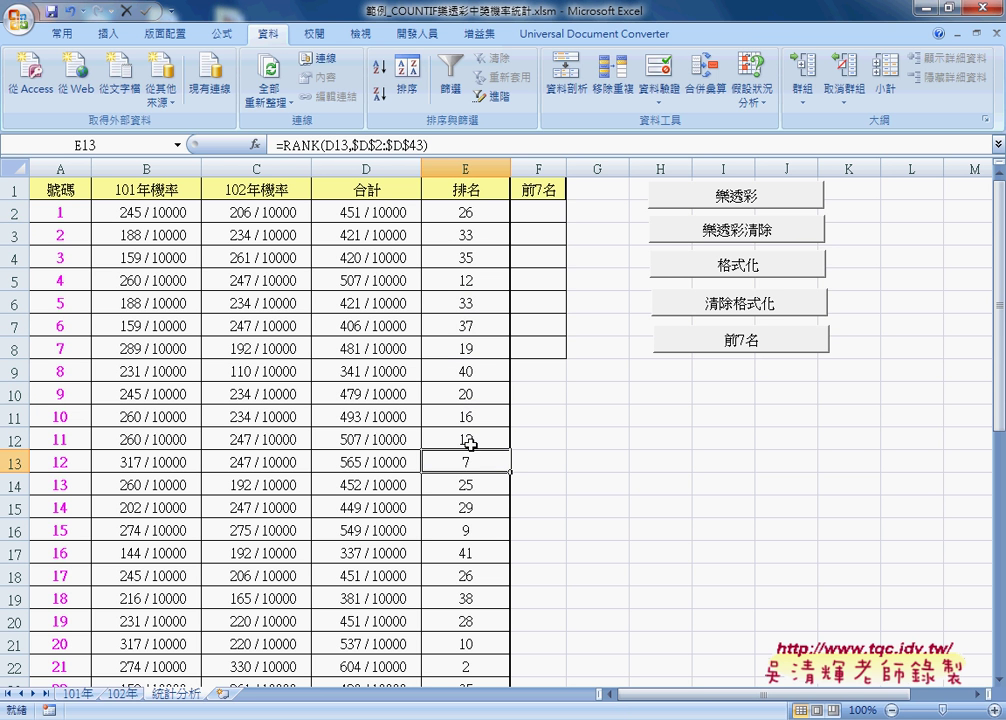
left_click(540, 212)
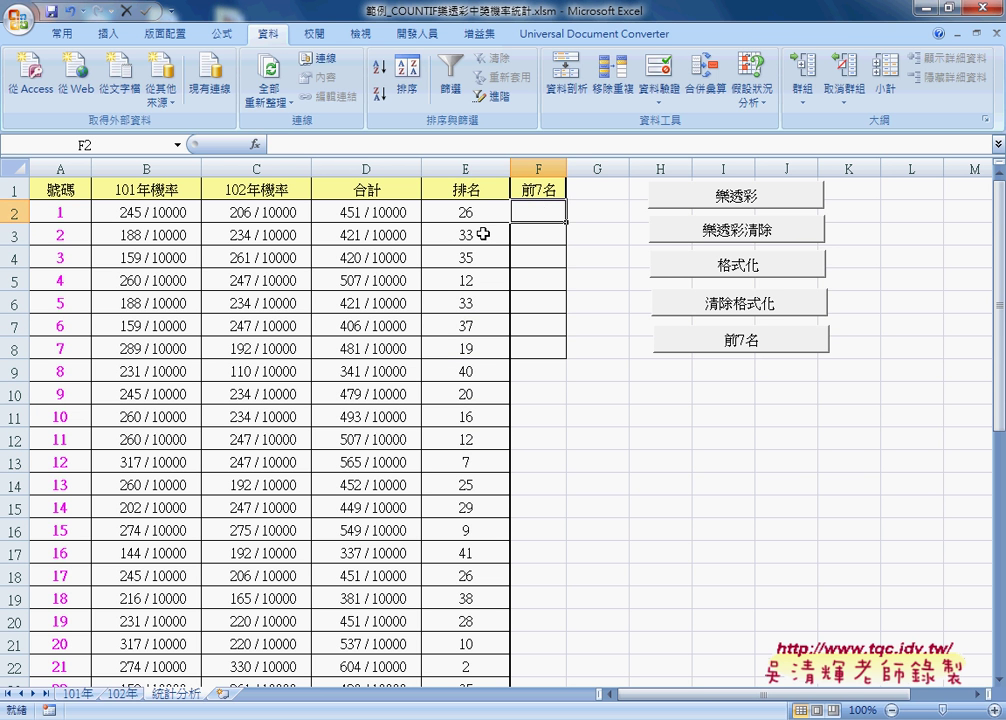
left_click_drag(464, 213, 464, 370)
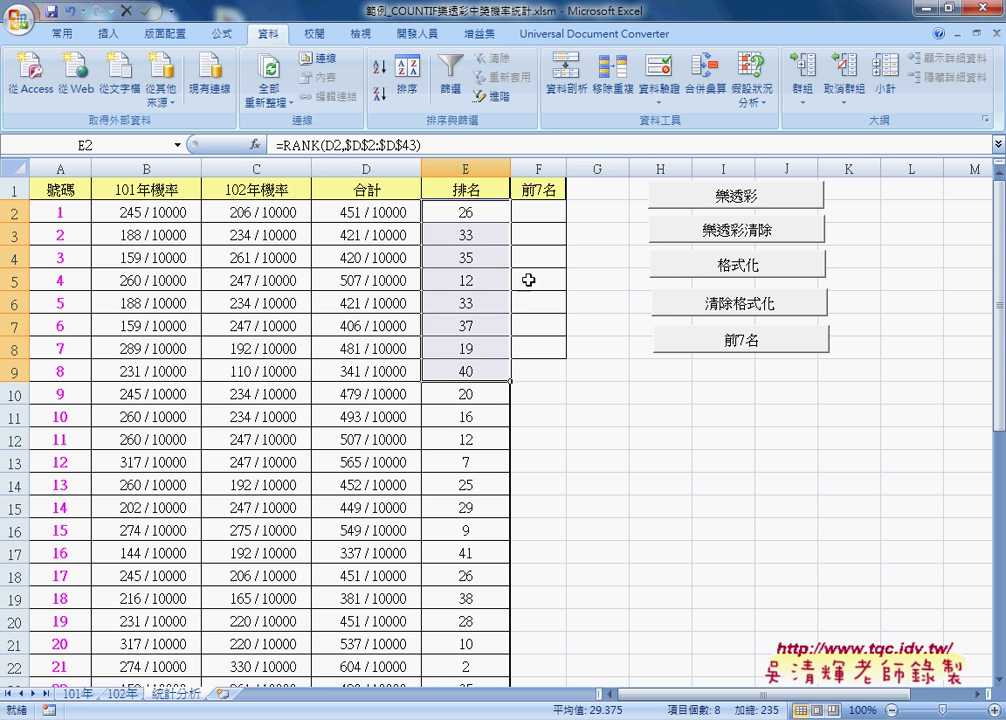
left_click(443, 213)
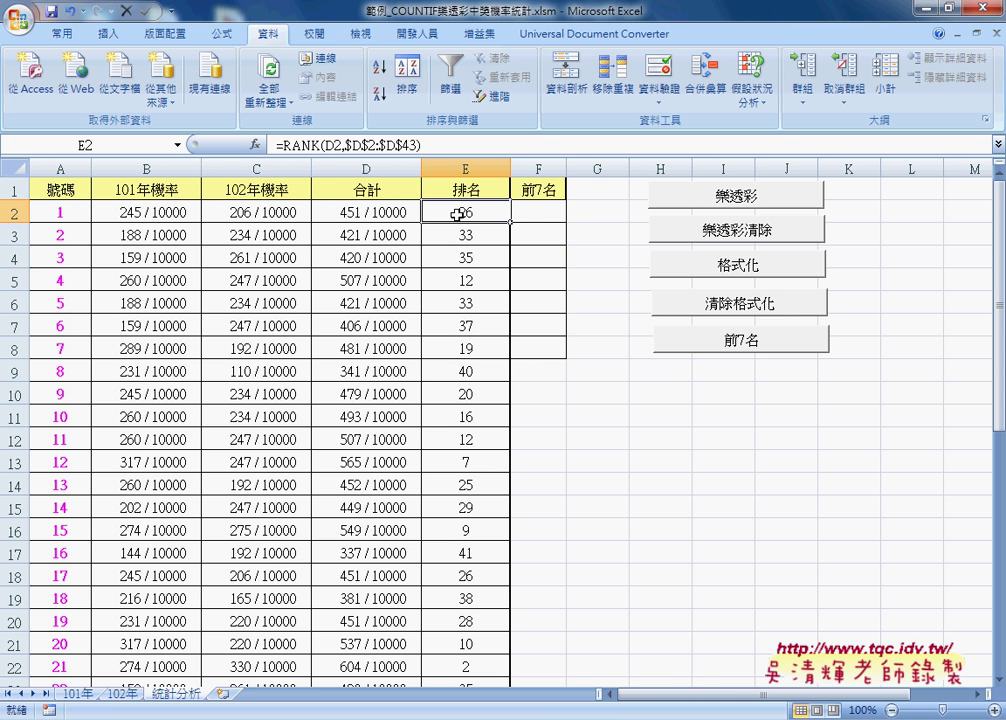
left_click(62, 212)
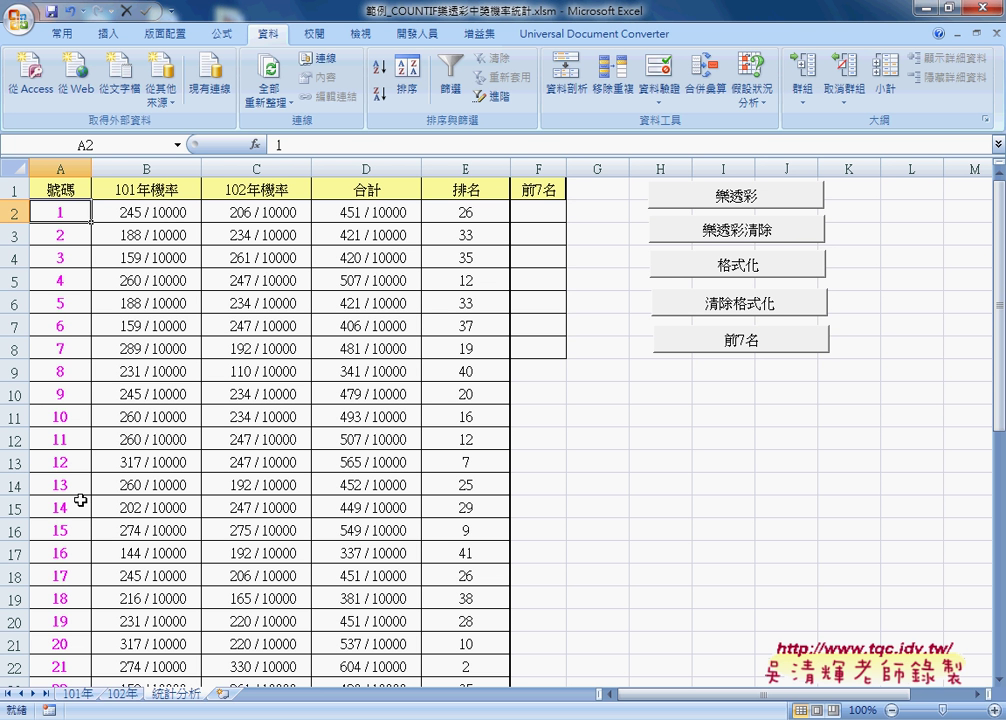
left_click(466, 213)
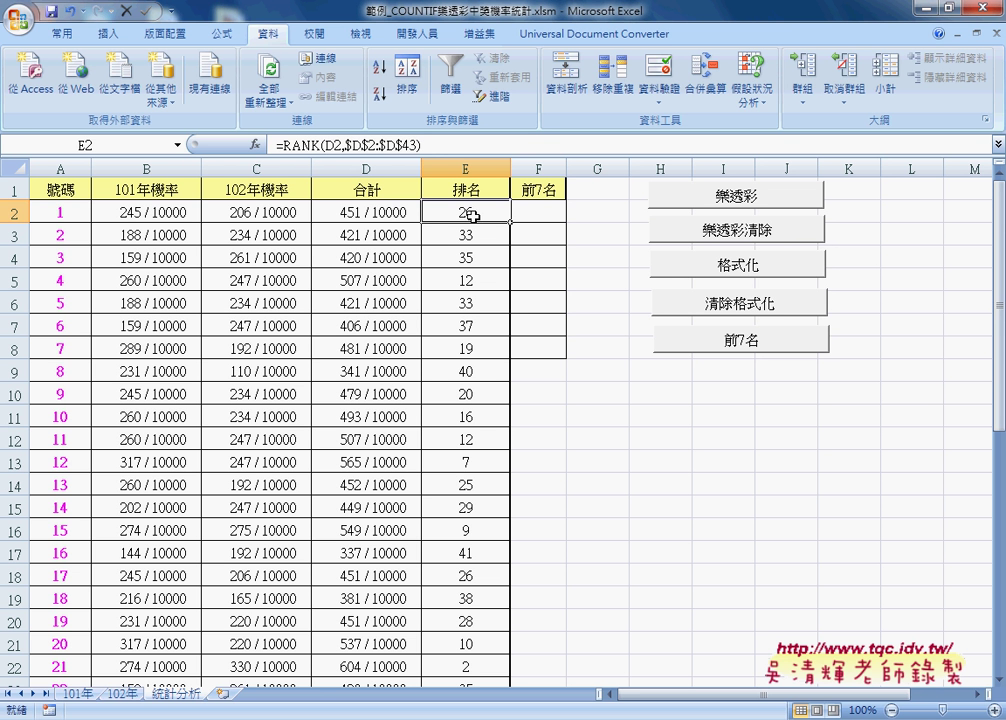
left_click(539, 216)
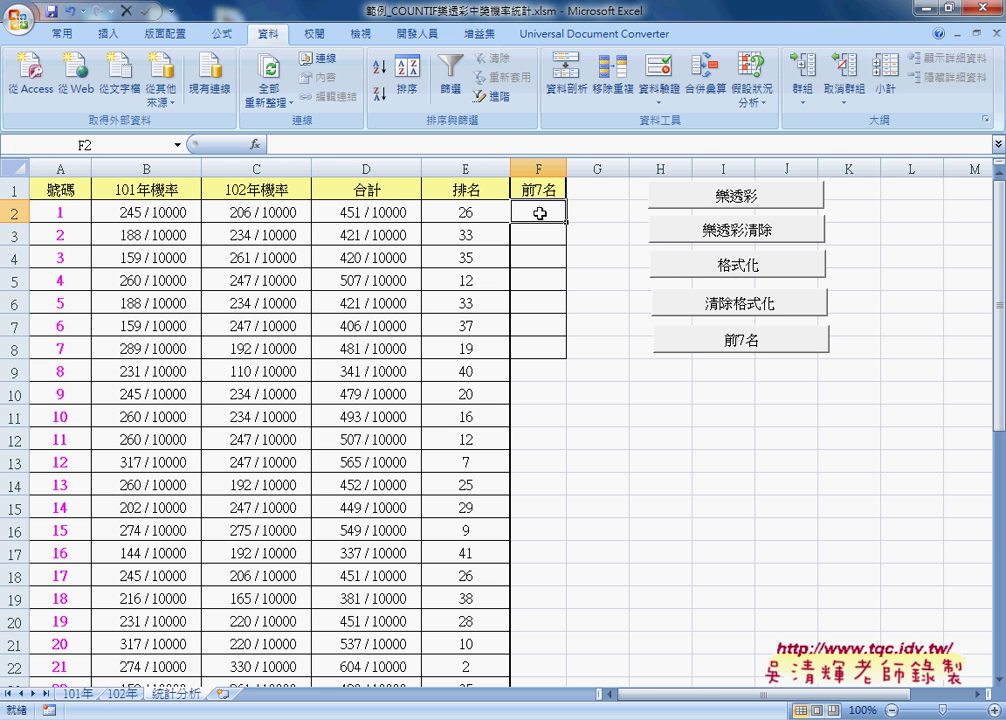
Run the 前7名 macro to fill F2:F8, then choose 指定巨集 on its button
left_click(539, 235)
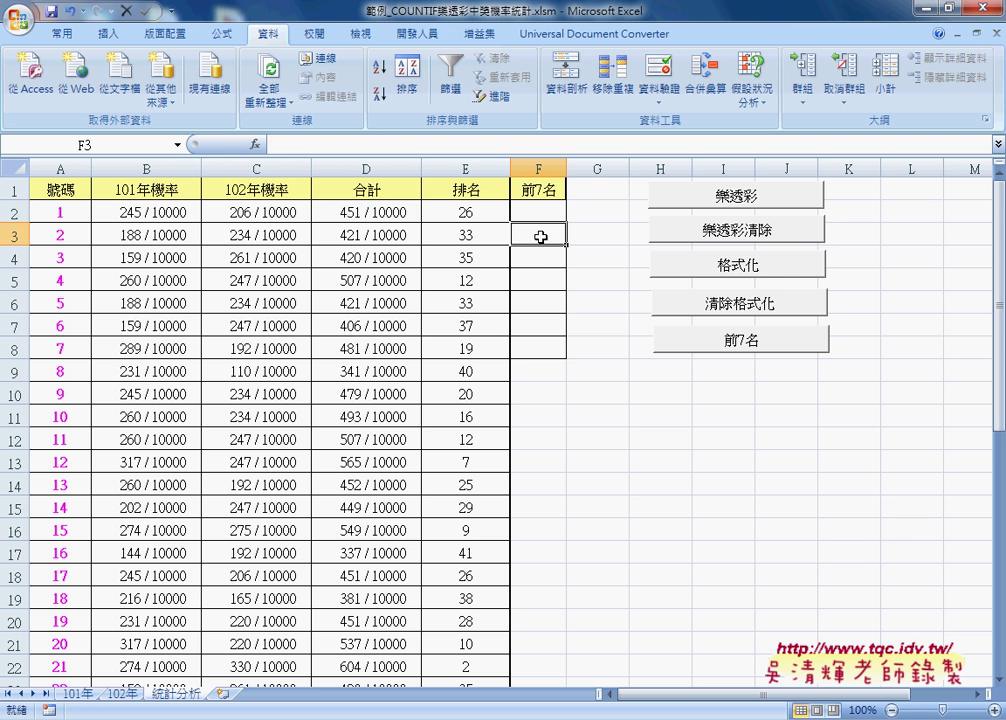
left_click(545, 262)
left_click(545, 281)
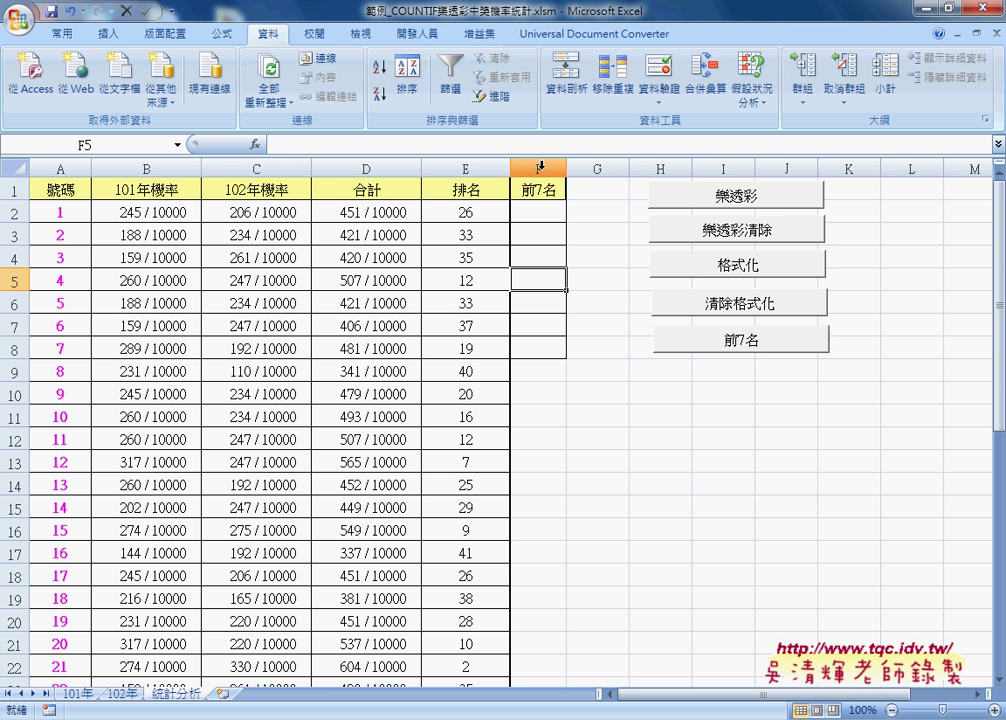
left_click(712, 339)
right_click(710, 340)
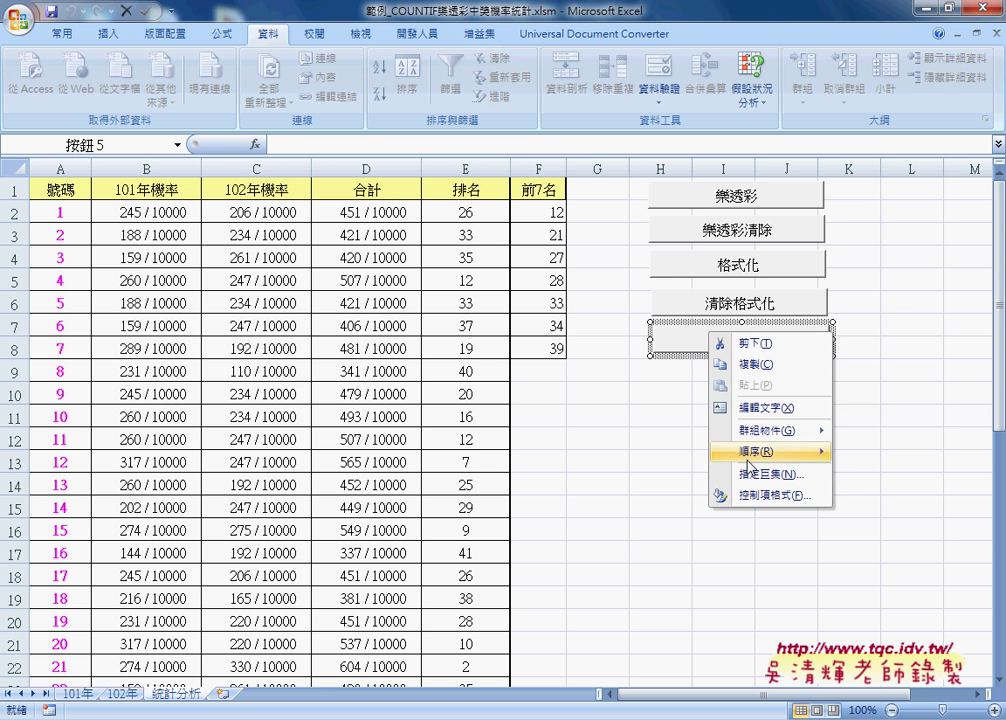
left_click(700, 470)
Open the 前7名 macro's code in the VBA editor and widen the code pane
left_click(898, 361)
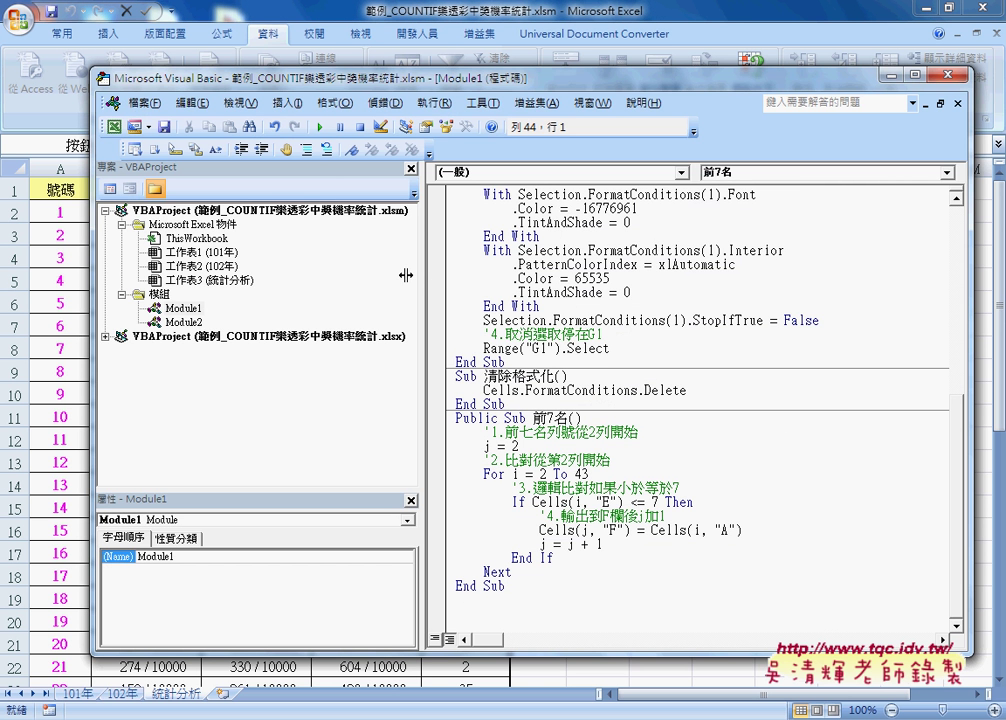
left_click_drag(424, 274, 247, 272)
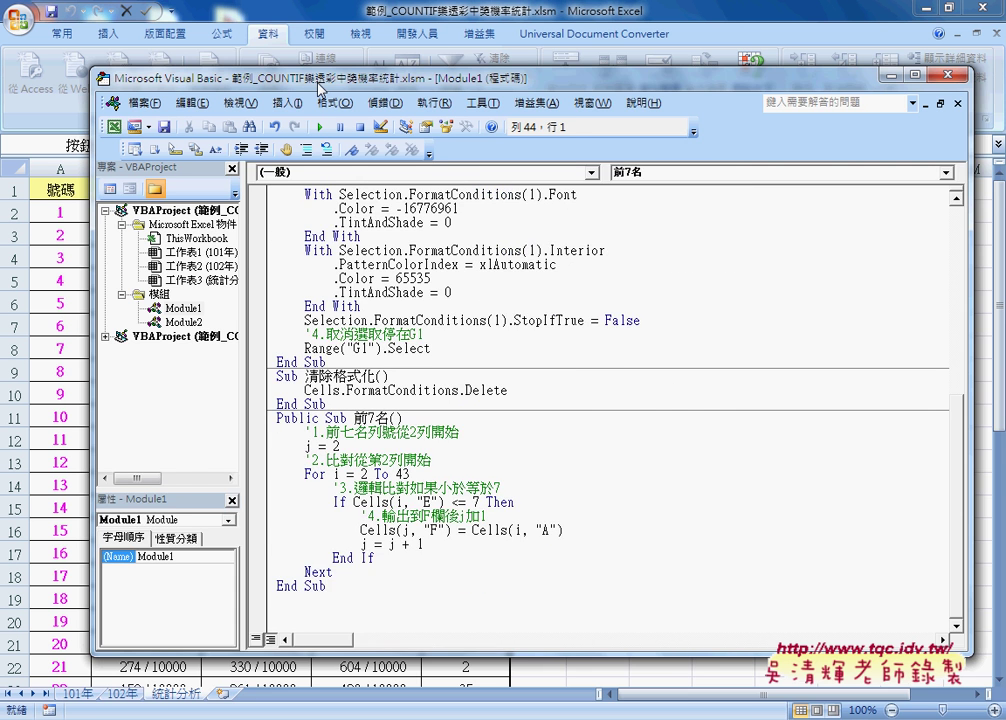
left_click_drag(245, 77, 282, 155)
left_click(333, 188)
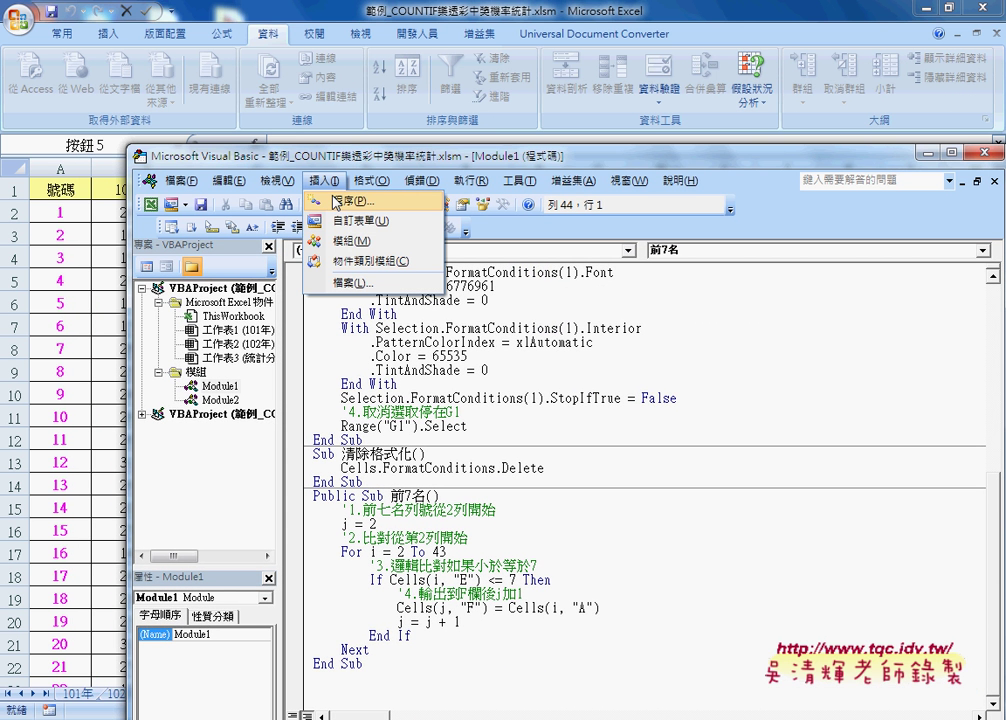
left_click(326, 391)
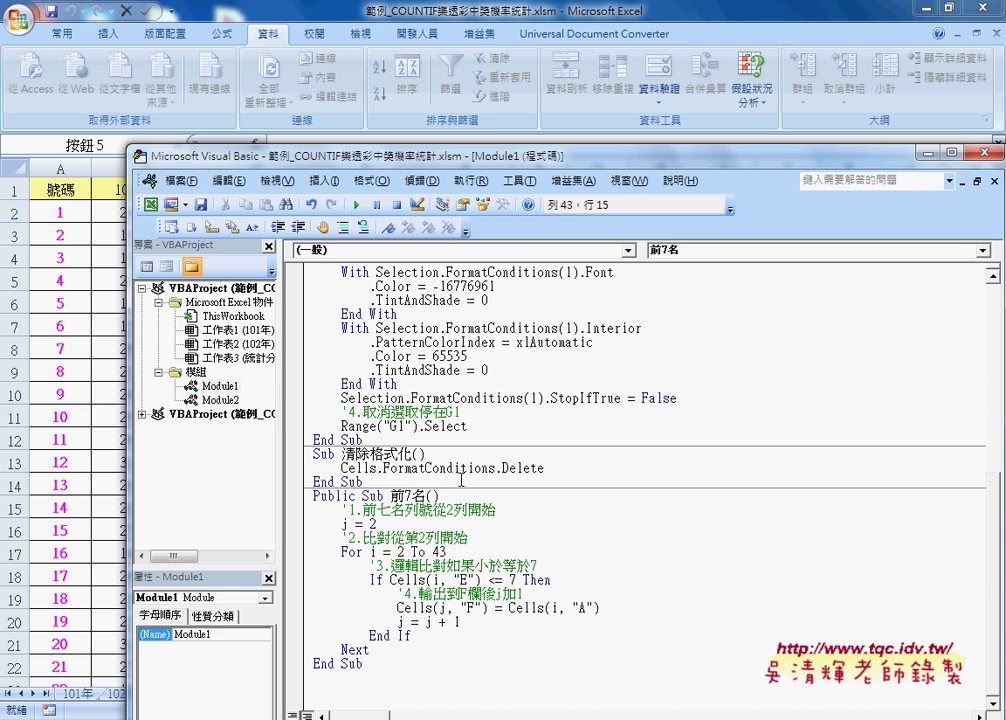
left_click_drag(506, 164, 476, 90)
Add blank lines below the last End Sub and move the editor beside the F2:F8 results
left_click(529, 604)
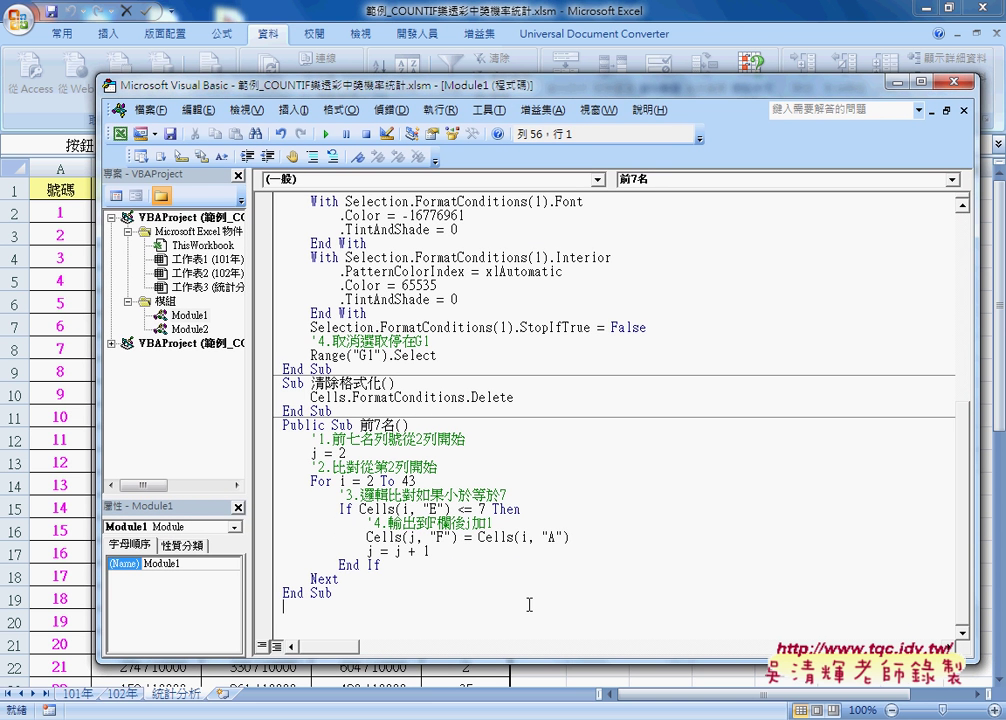
key("Return")
key("Return")
key("Return")
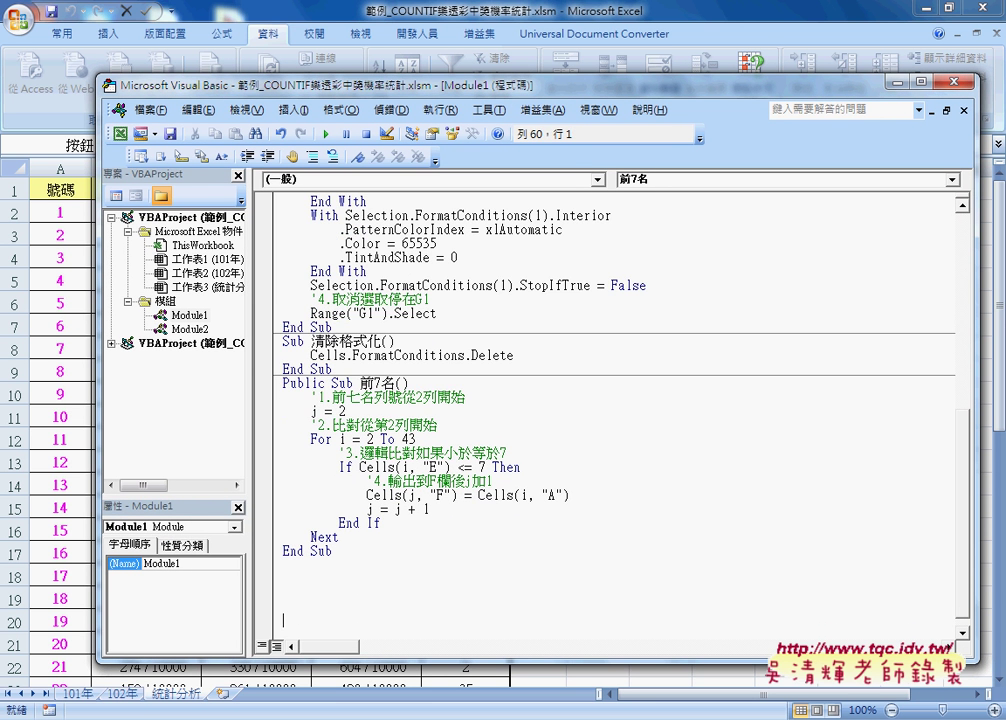
scroll(536, 445, "down", 1)
left_click_drag(347, 397, 310, 397)
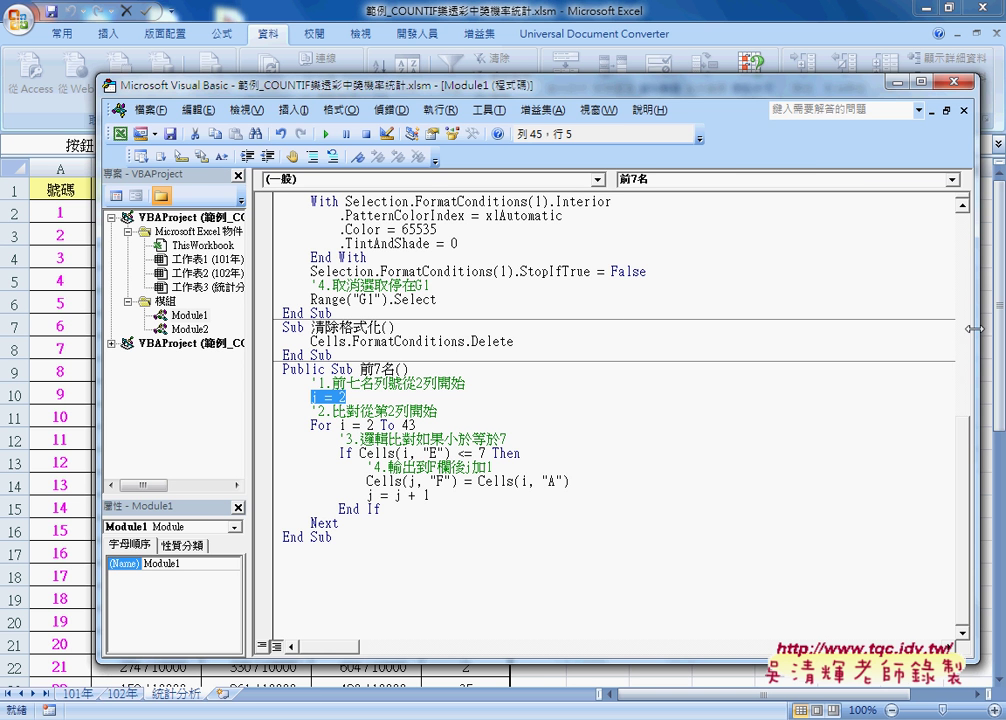
left_click_drag(972, 328, 710, 328)
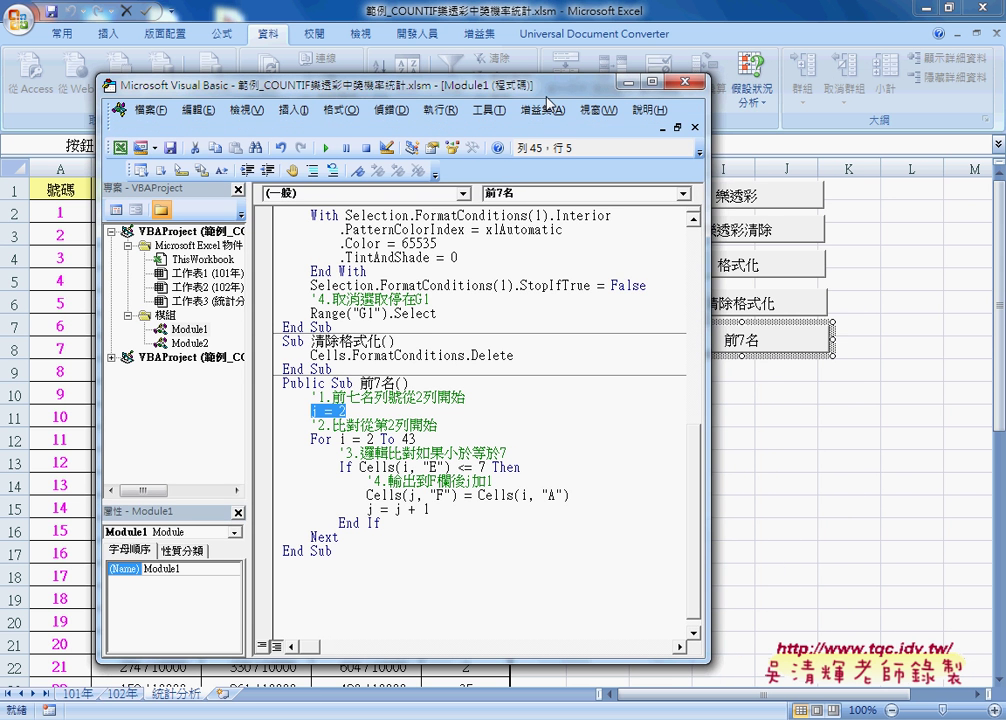
left_click_drag(548, 100, 333, 100)
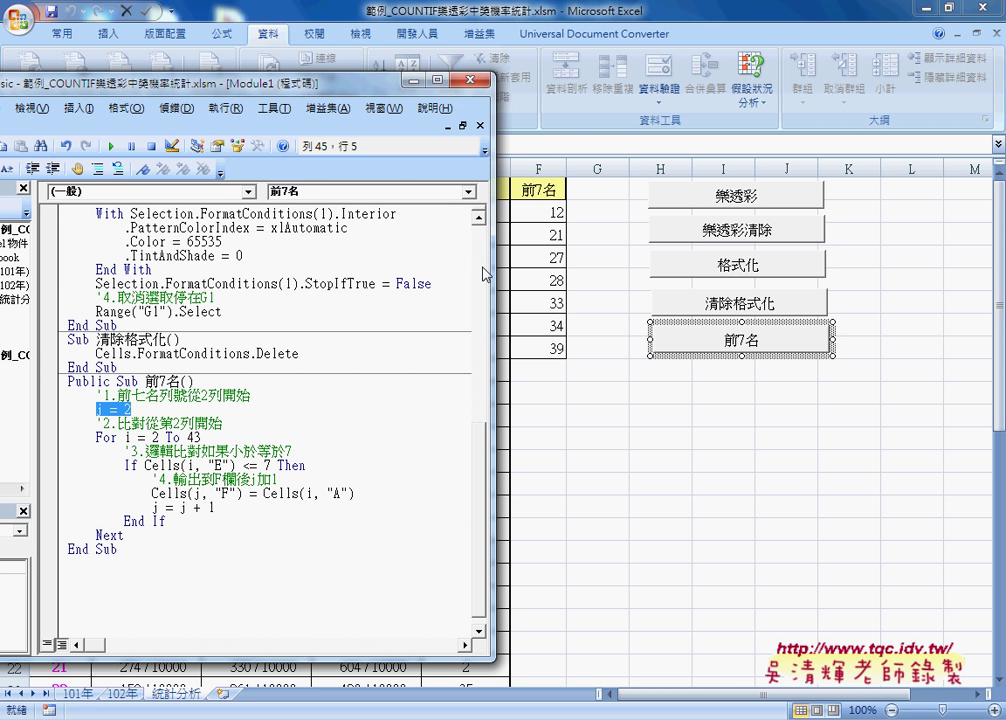
Replace the fixed 43 in the 前7名 For loop with Range("A2").End(xlDown).Row from the 樂透彩 sub
scroll(310, 440, "down", 1)
left_click(140, 423)
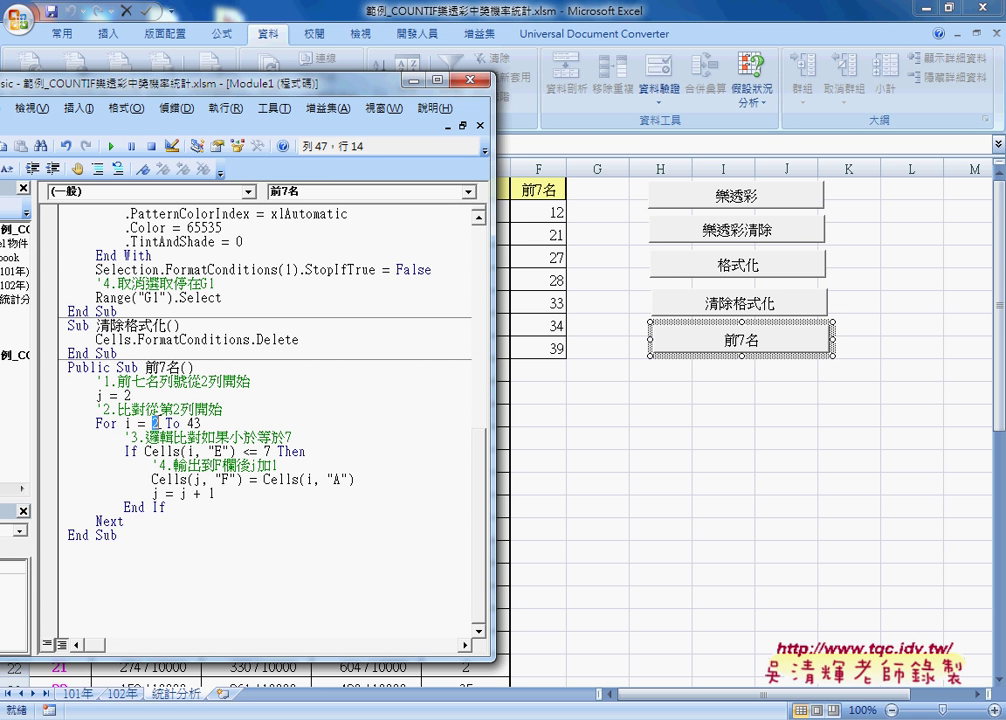
double_click(193, 423)
scroll(201, 423, "up", 3)
scroll(201, 423, "up", 2)
scroll(201, 422, "up", 2)
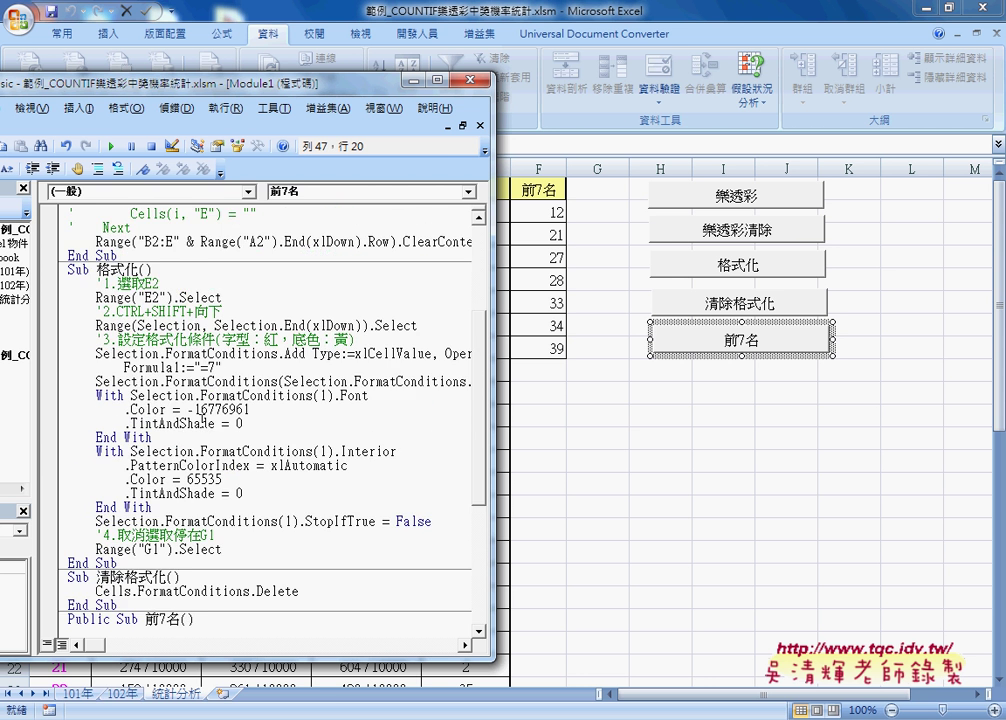
scroll(201, 421, "up", 2)
scroll(201, 423, "up", 2)
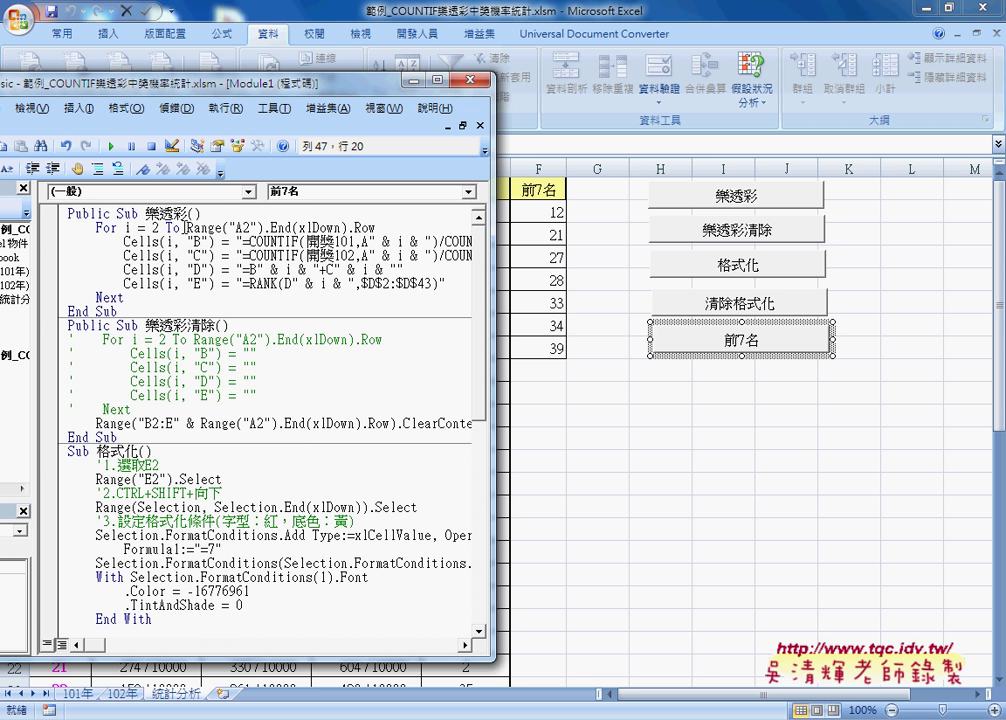
double_click(207, 228)
left_click_drag(228, 228, 387, 231)
key("ctrl+c")
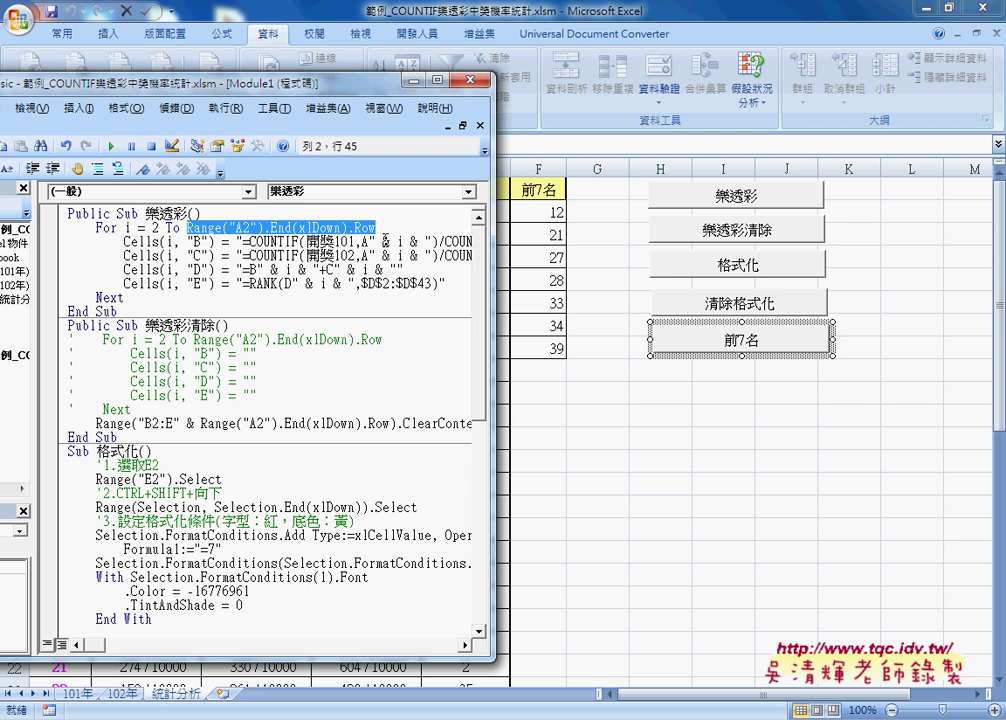
scroll(386, 233, "down", 4)
scroll(332, 437, "down", 4)
scroll(332, 437, "down", 2)
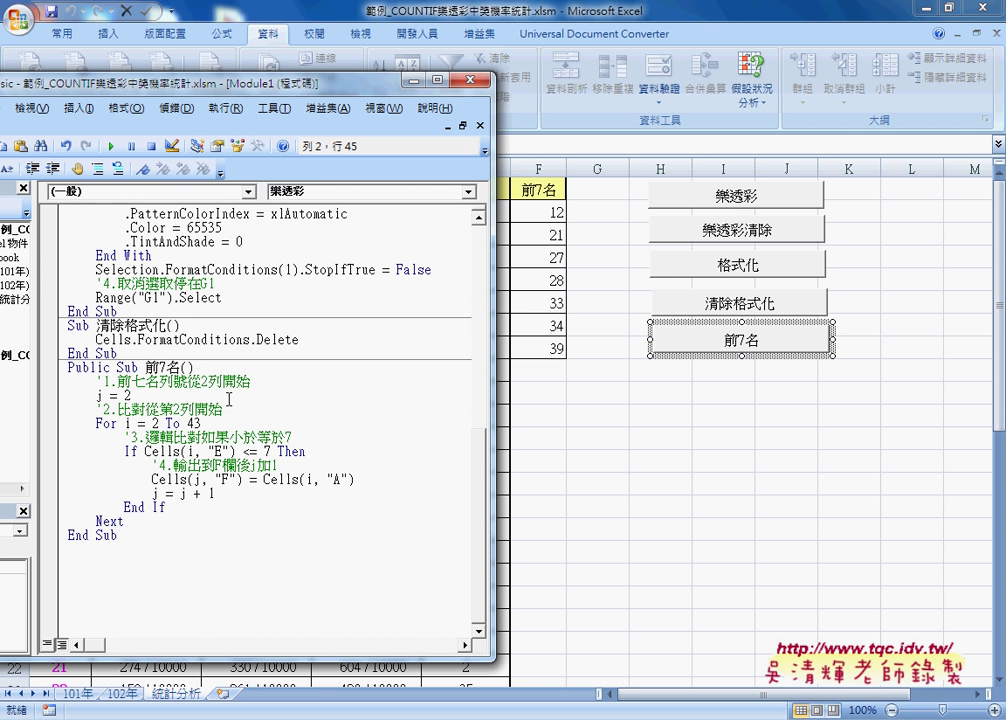
double_click(193, 423)
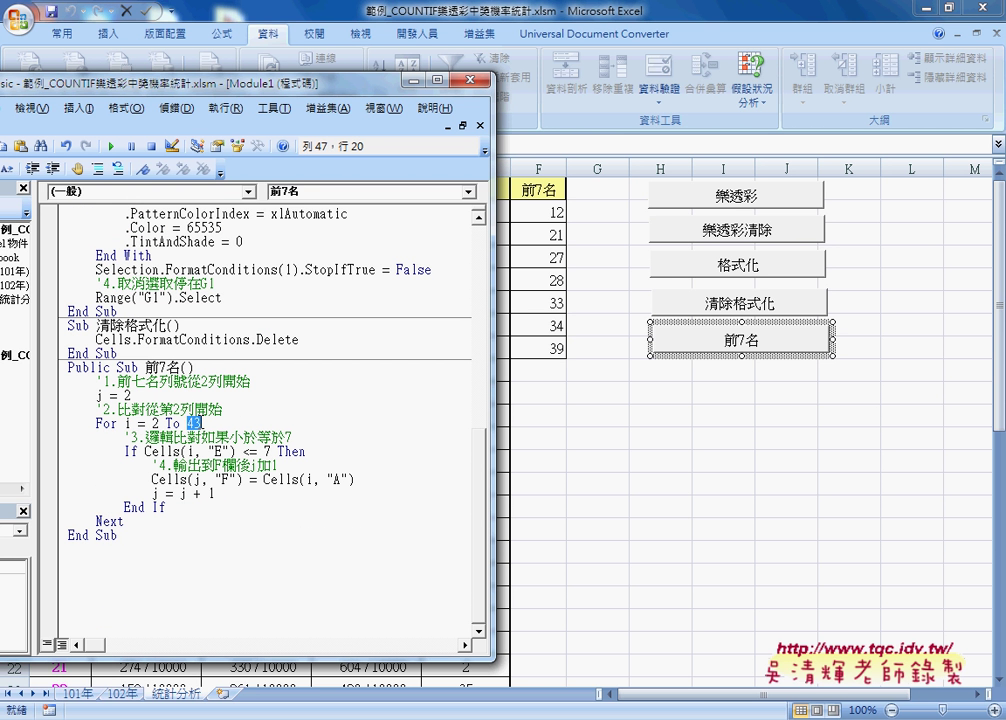
key("ctrl+v")
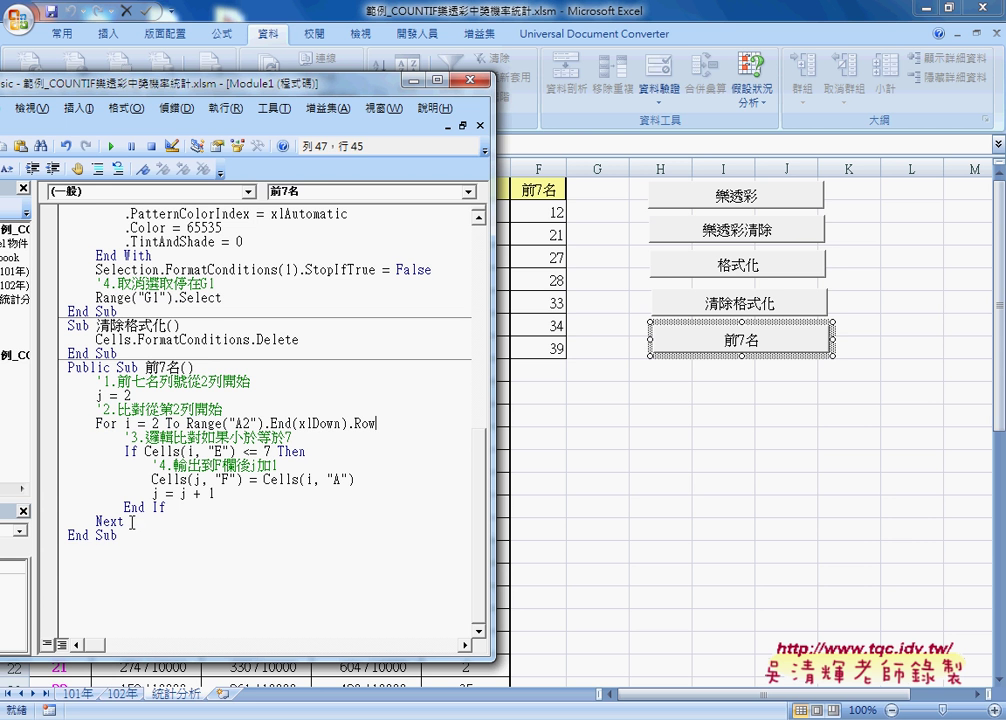
Highlight the If condition's Cells(i, "E") reference in the 前7名 code and narrow the editor
left_click(111, 518)
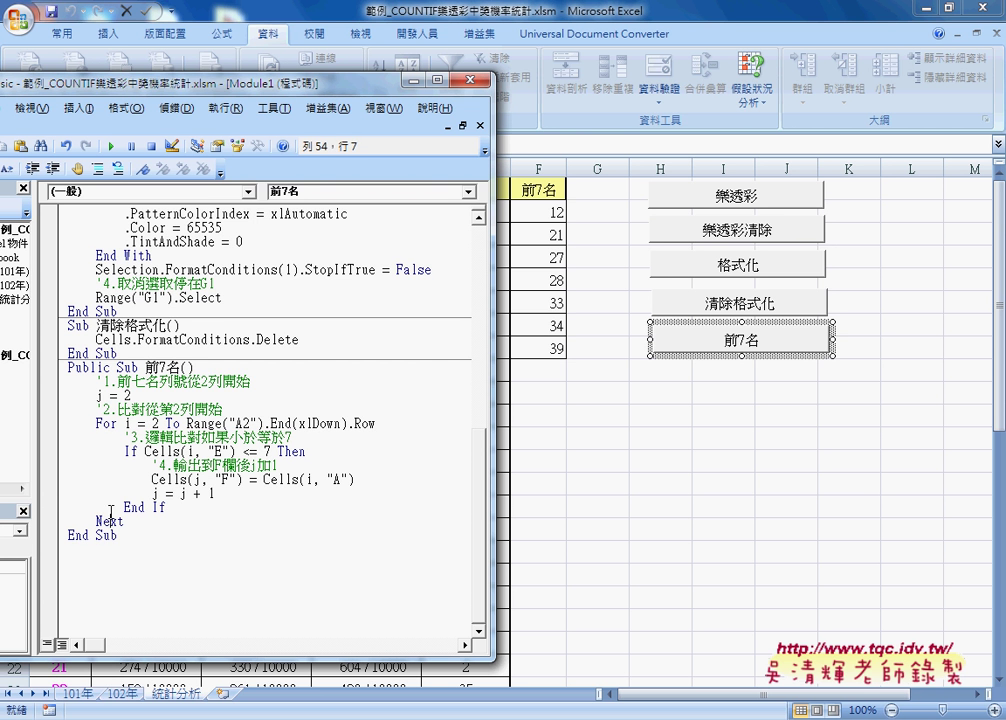
left_click(131, 450)
left_click_drag(236, 451, 146, 451)
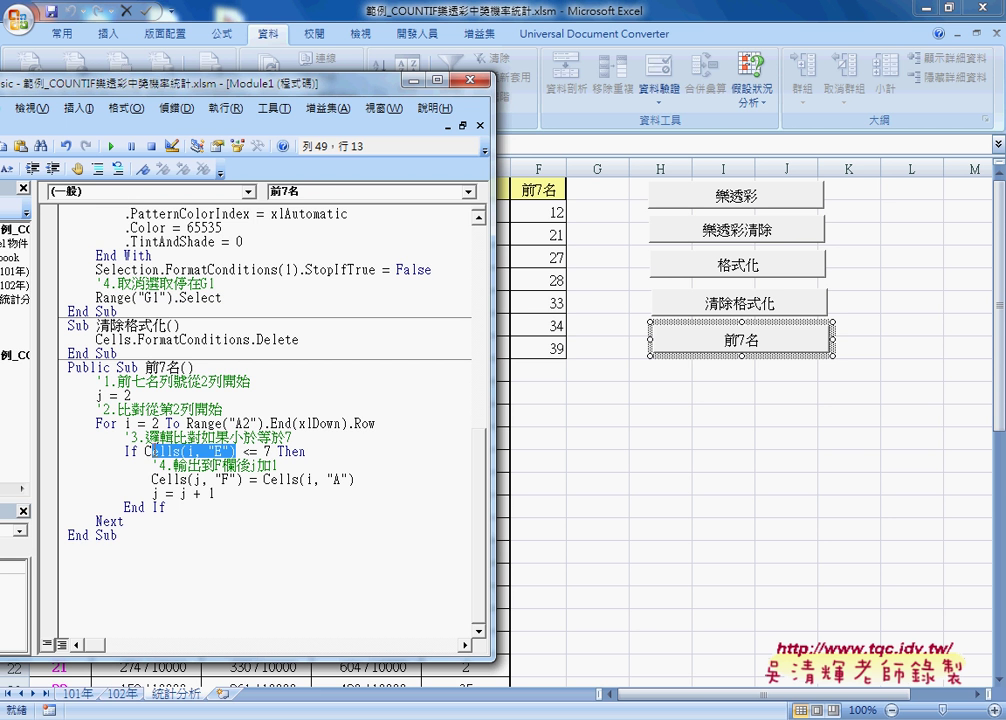
left_click_drag(493, 440, 430, 417)
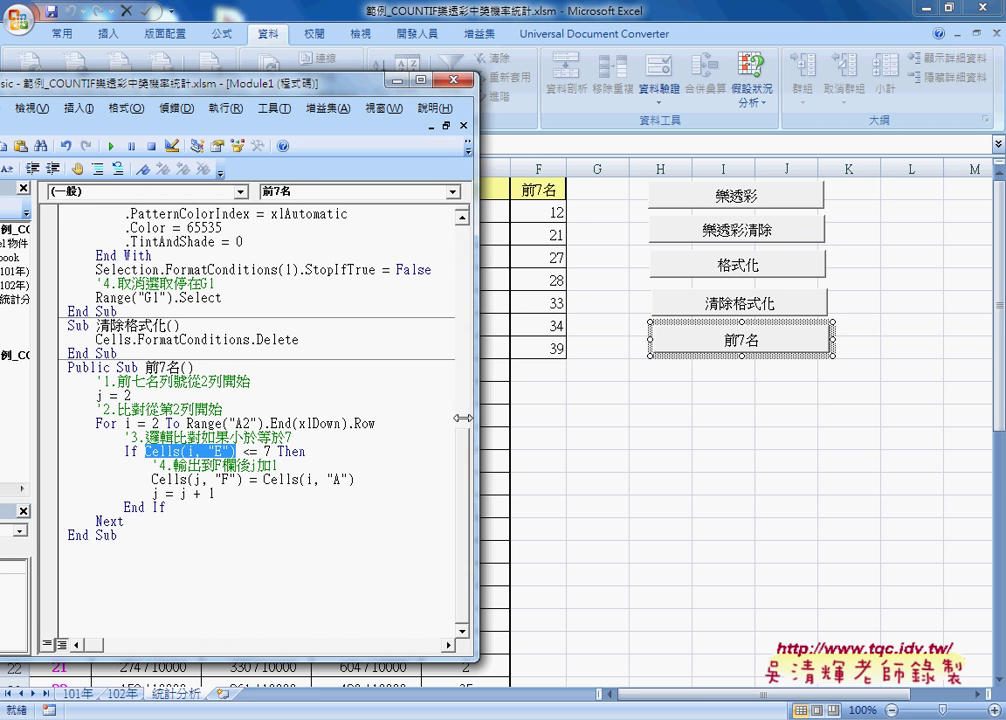
Highlight the <= 7 comparison and Cells(i, "A"), then move the editor right
left_click(248, 456)
left_click_drag(244, 456, 267, 456)
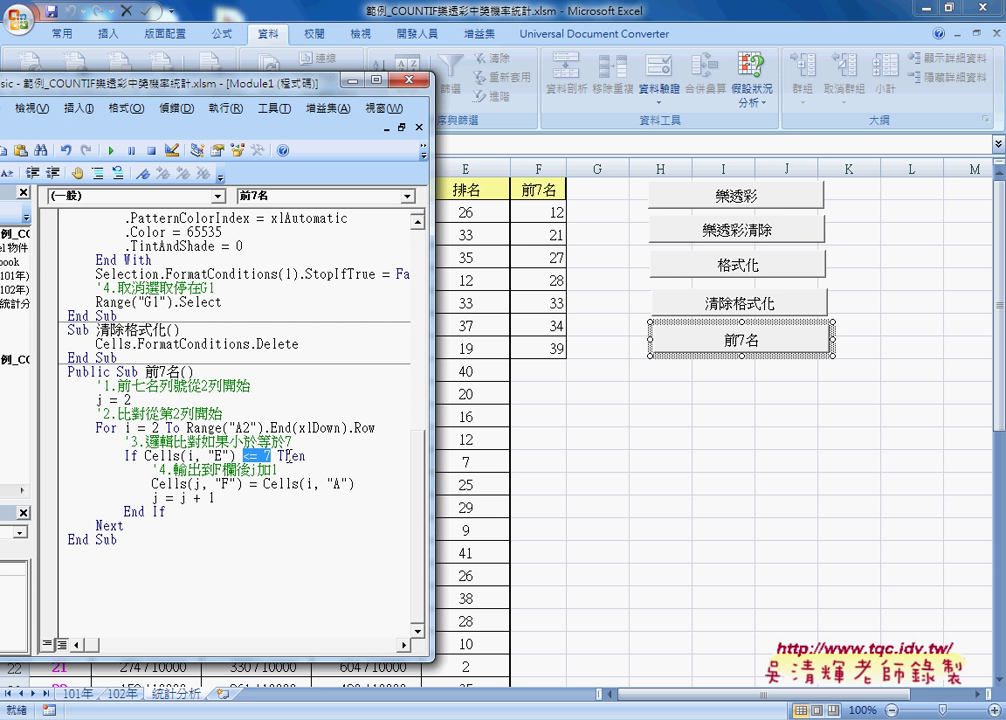
left_click(268, 456)
left_click_drag(355, 484, 265, 484)
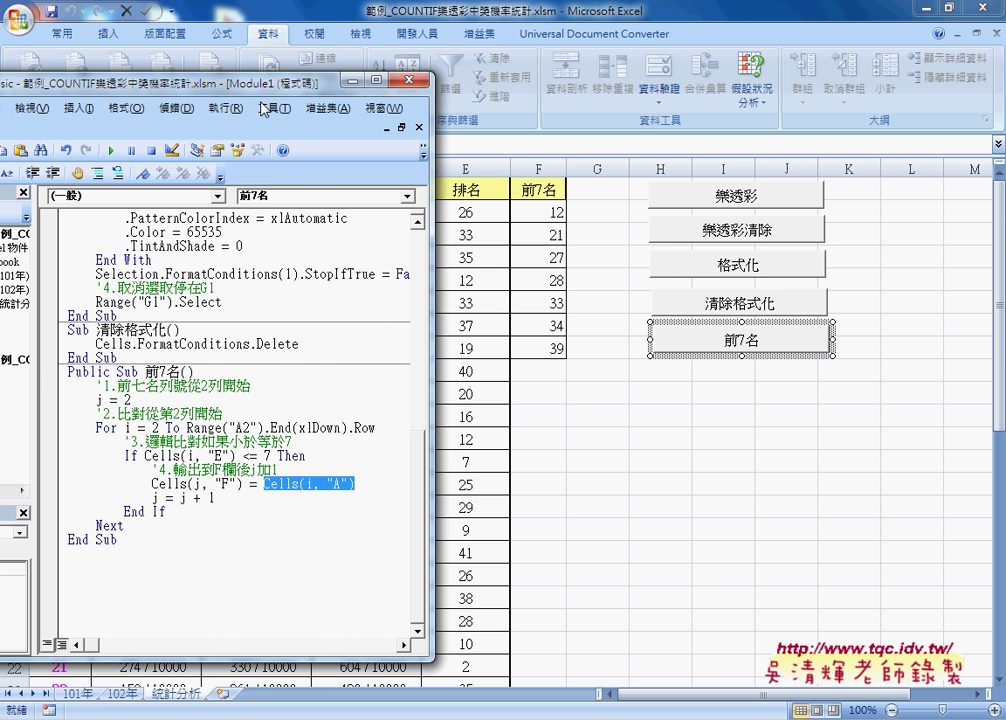
left_click_drag(206, 82, 709, 121)
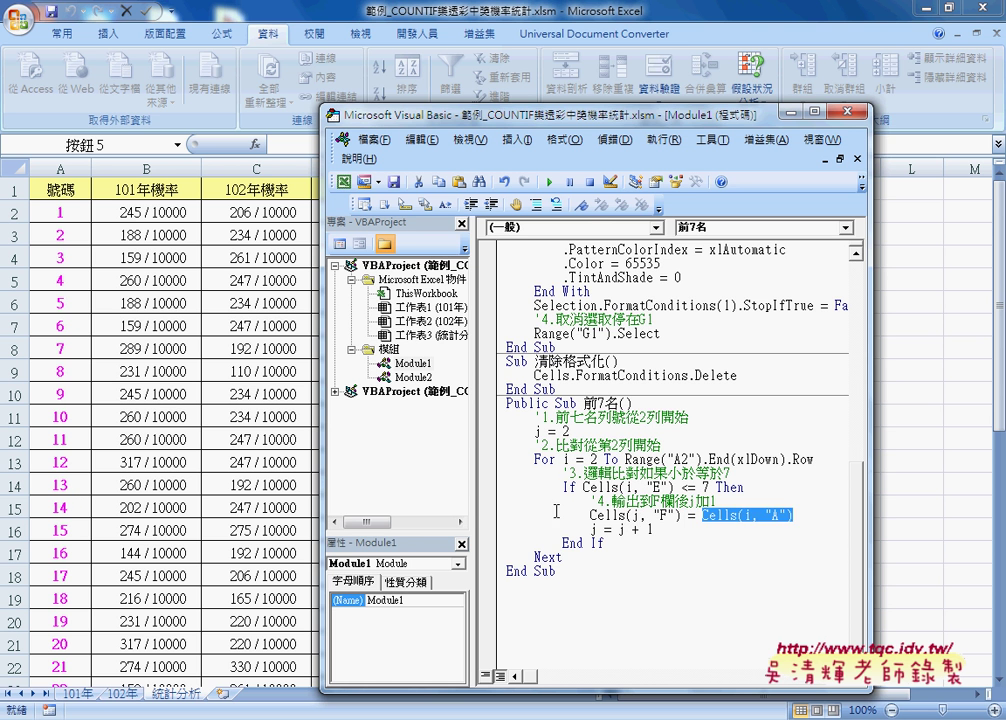
Highlight the "F" target column, the j counter and the j = j + 1 line
left_click(667, 515)
double_click(667, 515)
left_click_drag(667, 515, 652, 515)
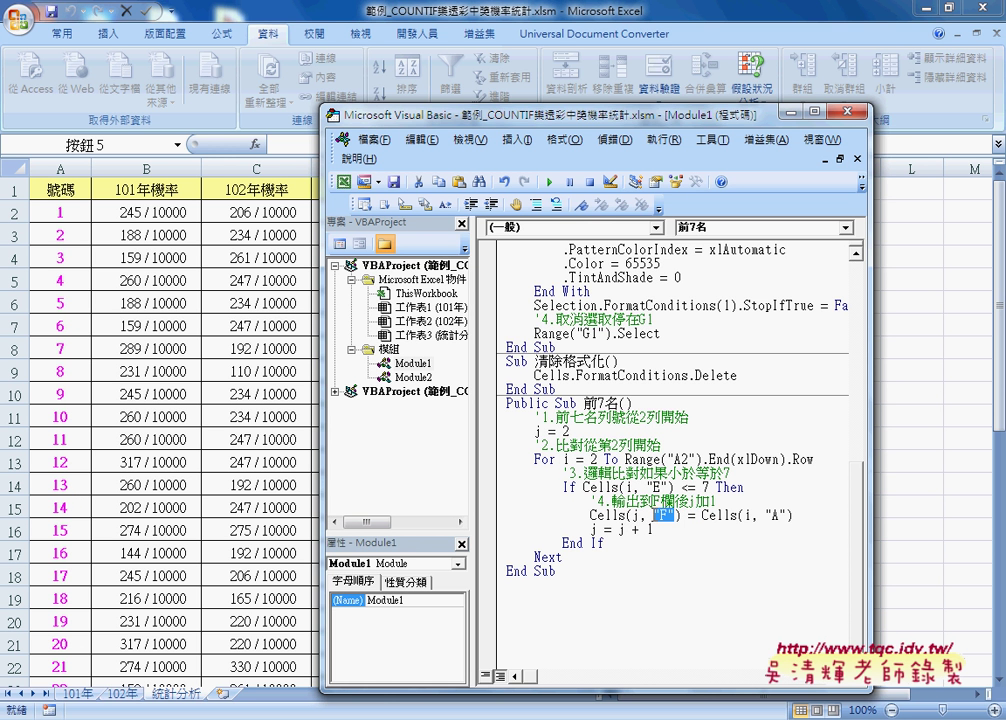
double_click(633, 515)
key("Down")
key("Home")
key("shift+End")
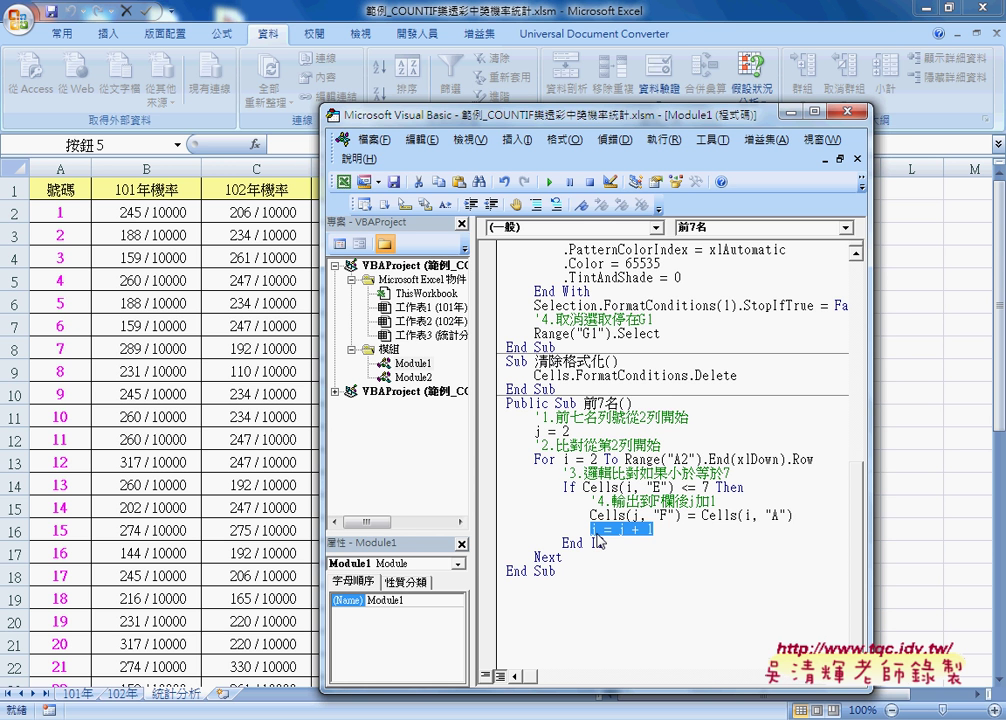
Finish typing End If, move the editor left and select the old results in F2:F8
type("f")
mouse_move(624, 114)
left_mouse_down()
mouse_move(262, 112)
mouse_move(271, 112)
left_mouse_up()
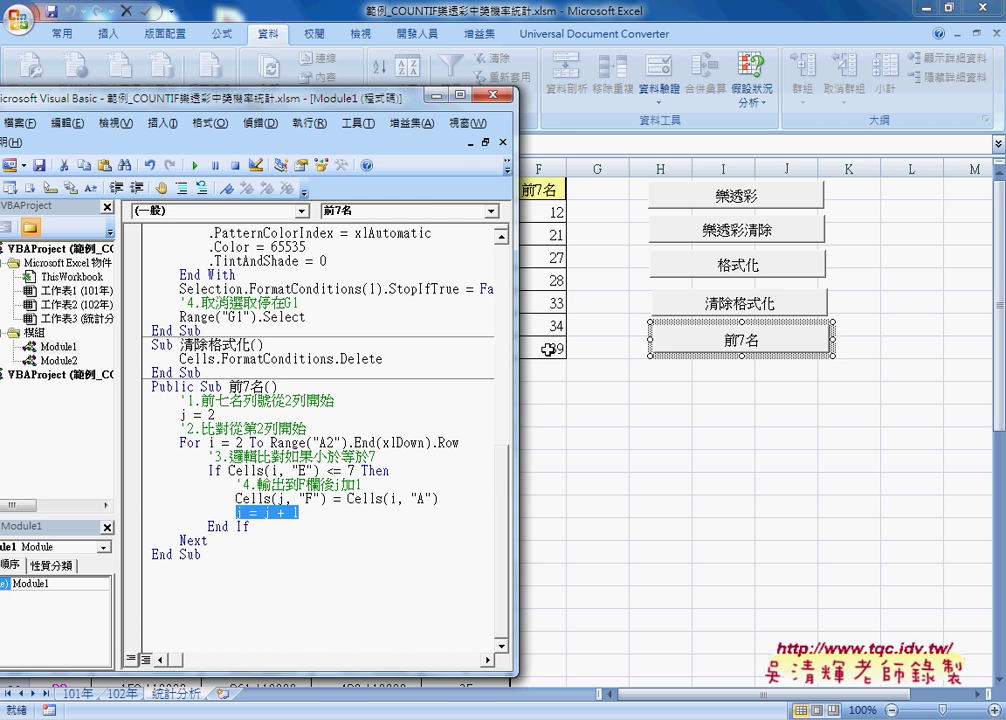
mouse_move(548, 349)
left_mouse_down()
mouse_move(555, 265)
mouse_move(541, 200)
left_mouse_up()
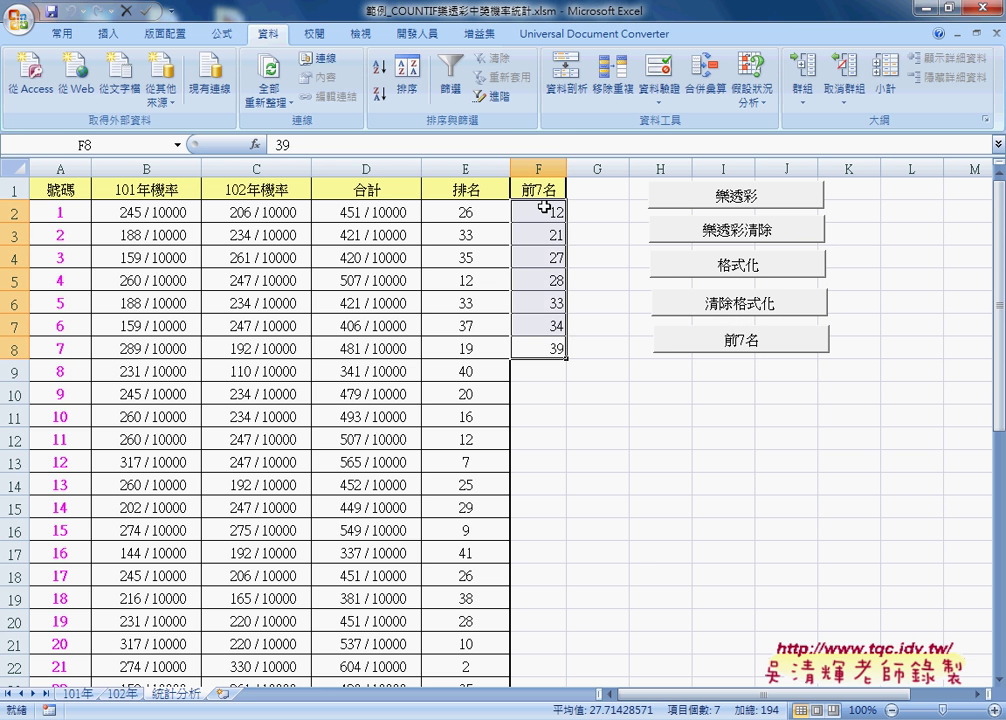
Clear F2:F8 and start stepping through the 前7名 macro with F8 to the For loop
key("Delete")
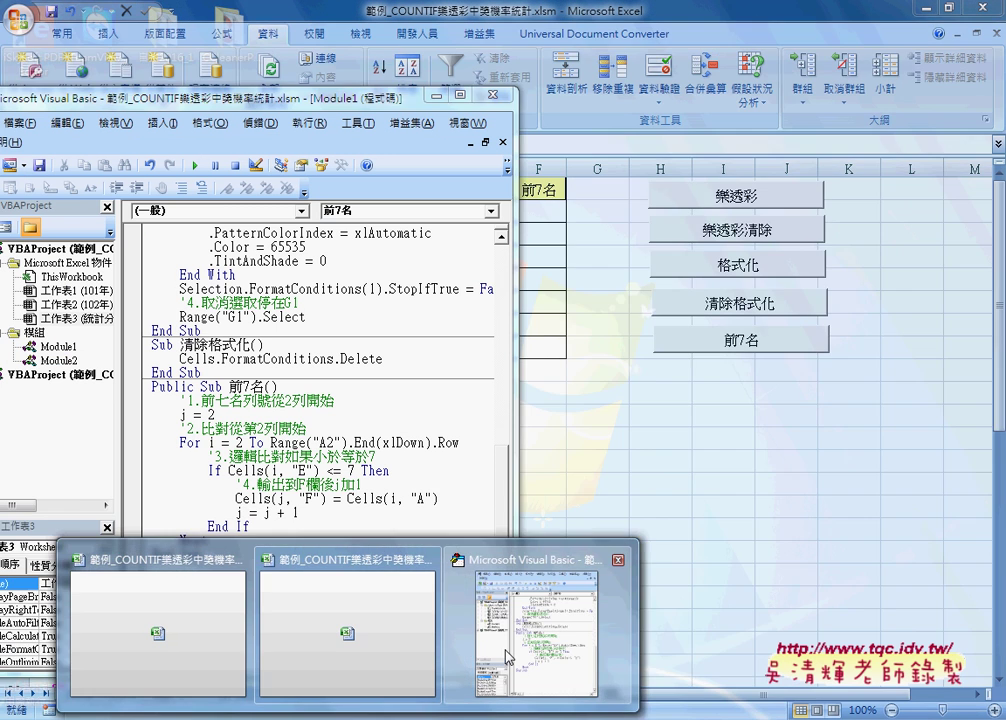
left_click(550, 575)
left_click_drag(242, 97, 205, 83)
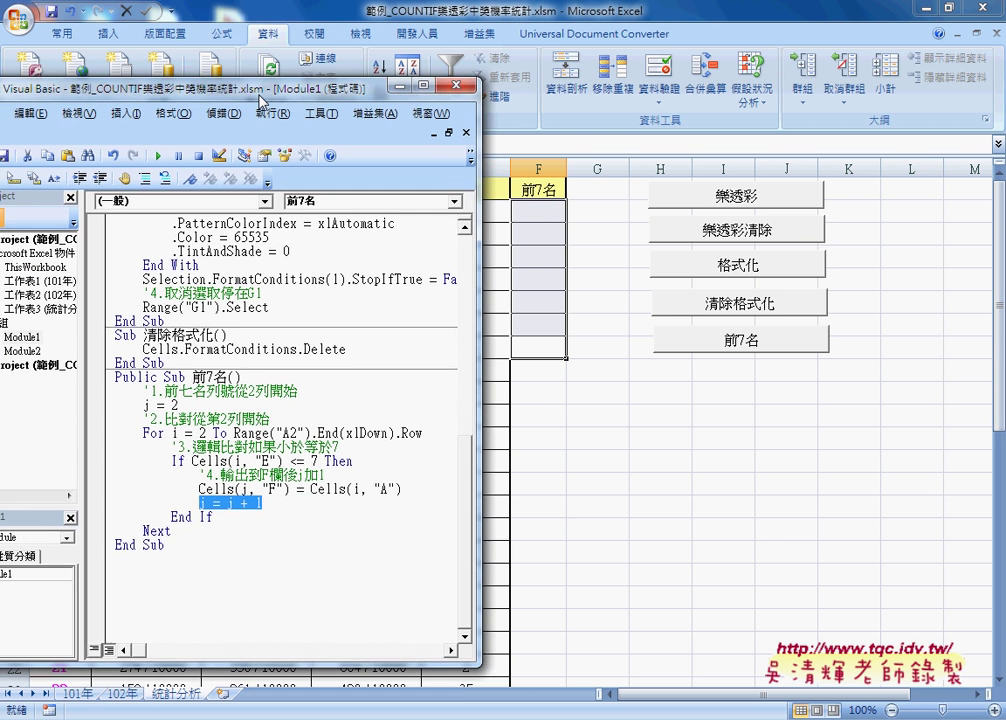
left_click(279, 402)
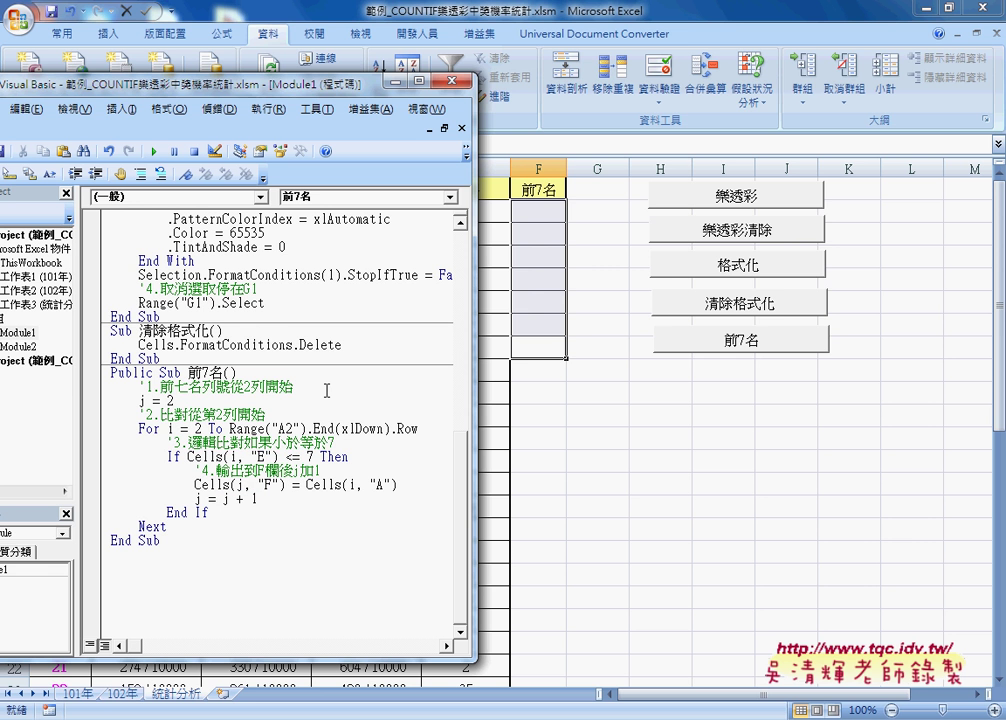
key("F8")
key("F8")
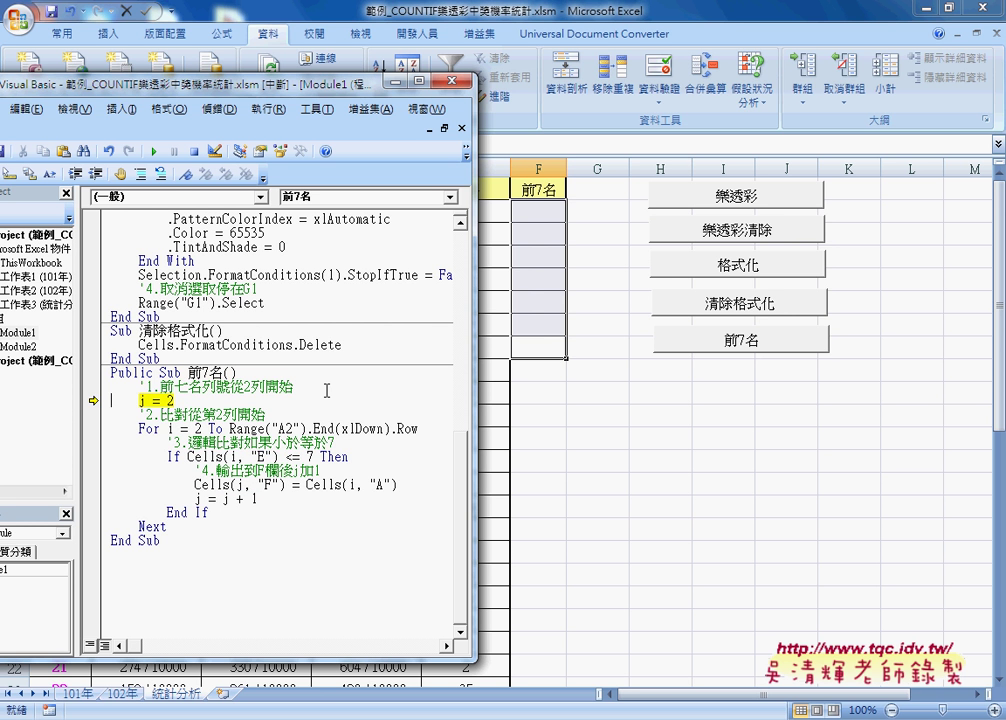
key("F8")
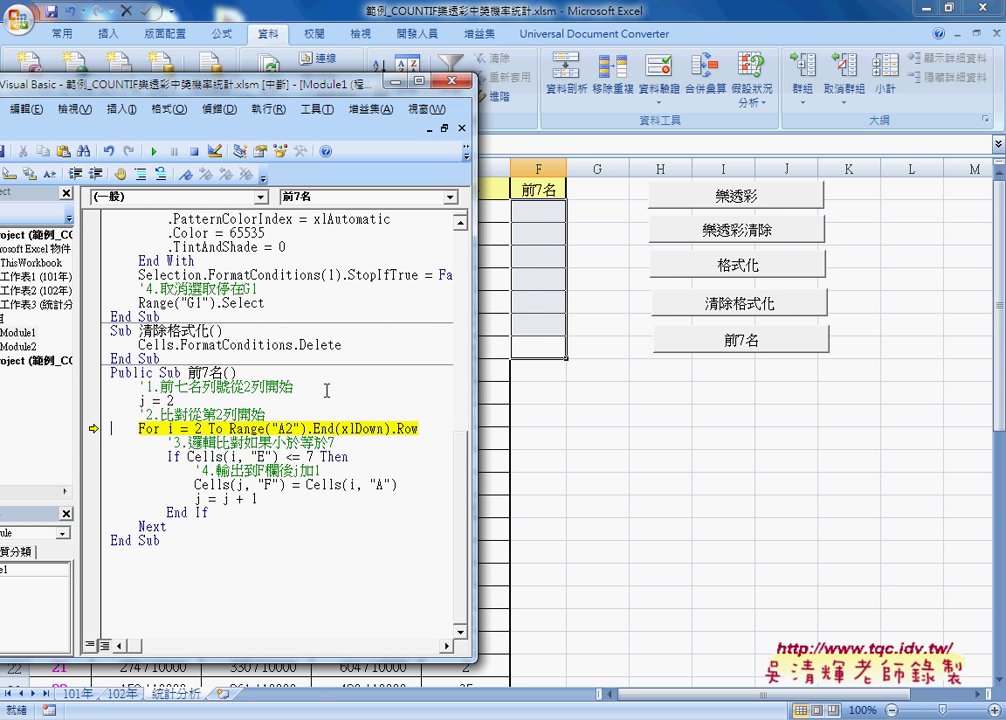
key("F8")
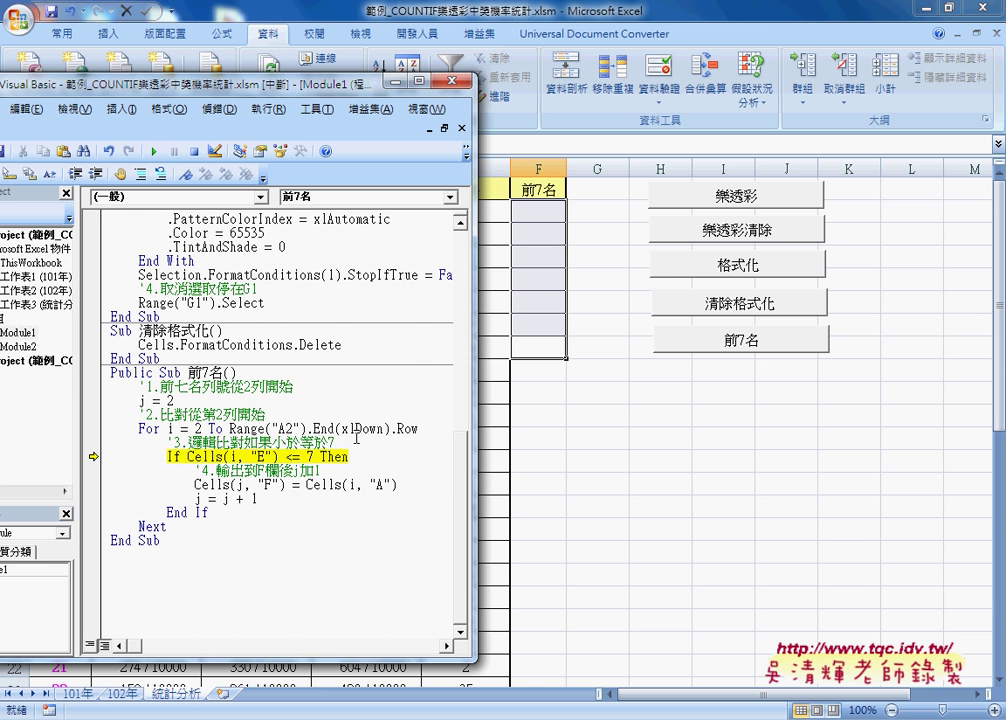
Step through loop passes, breakpoint Cells(j, "F") = Cells(i, "A"), and continue to it
left_click_drag(476, 400, 443, 400)
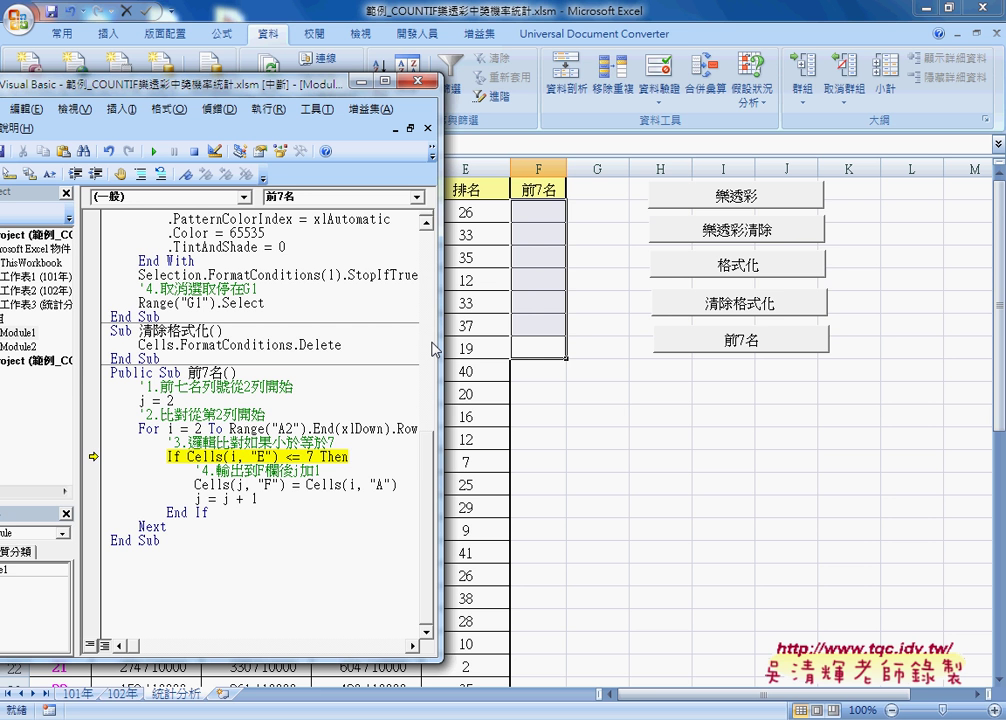
key("F8")
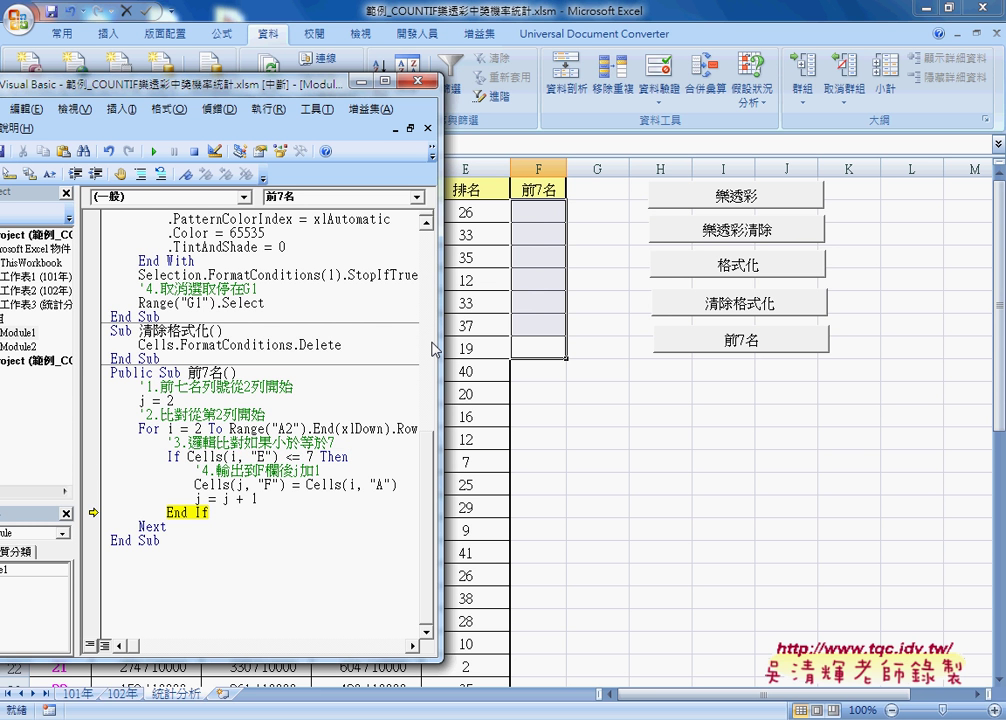
key("F8")
key("F8")
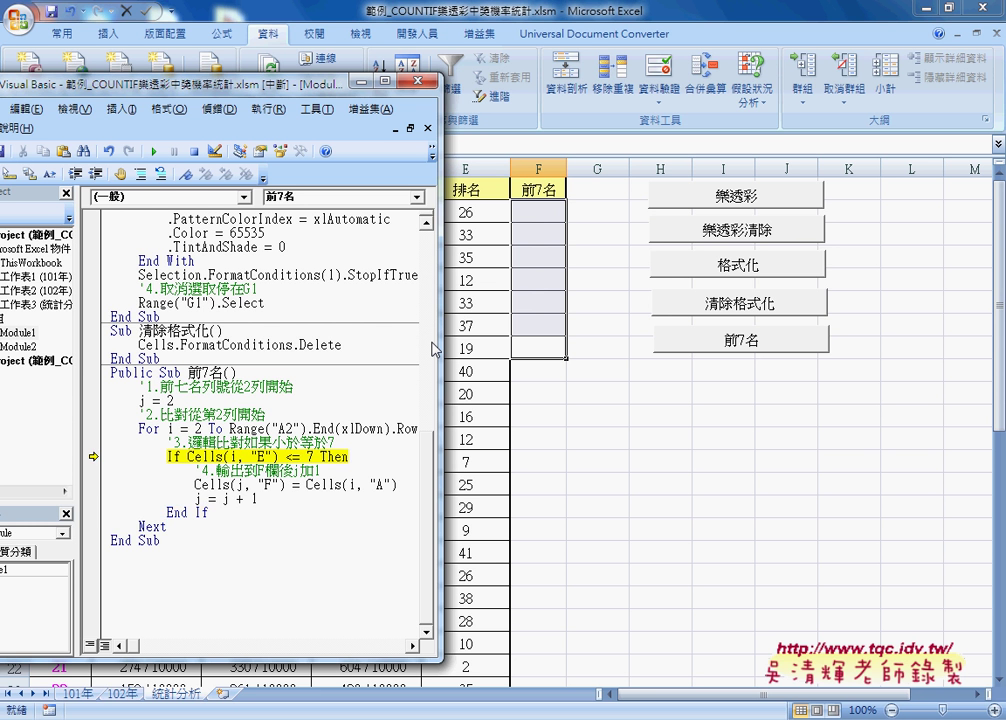
key("F8")
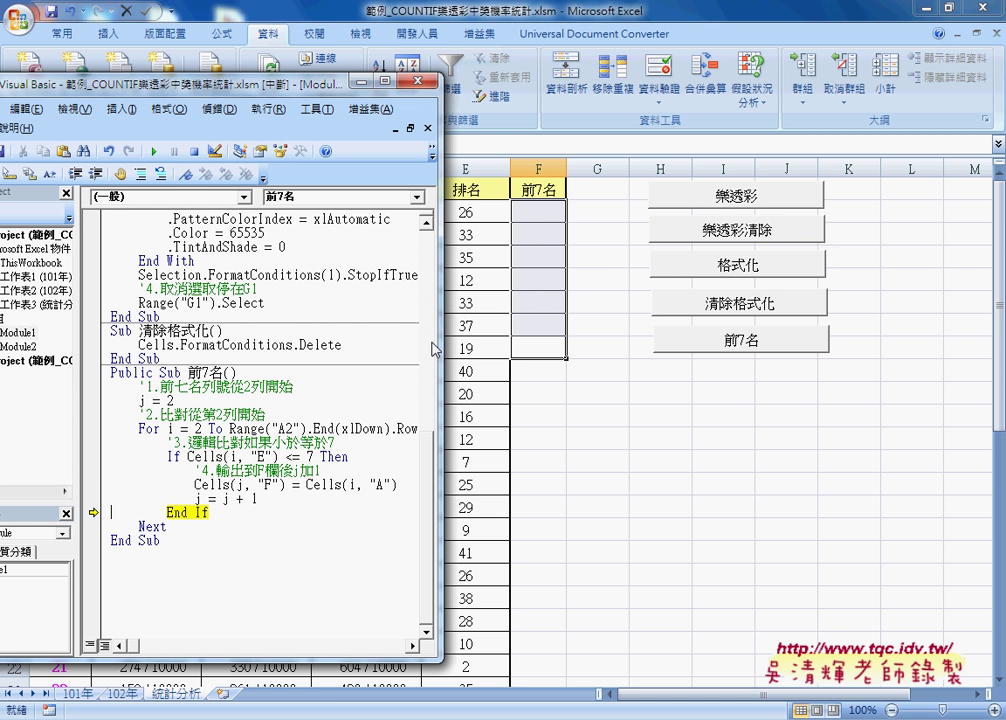
key("F8")
key("F8")
key("F8")
key("F8")
key("F8")
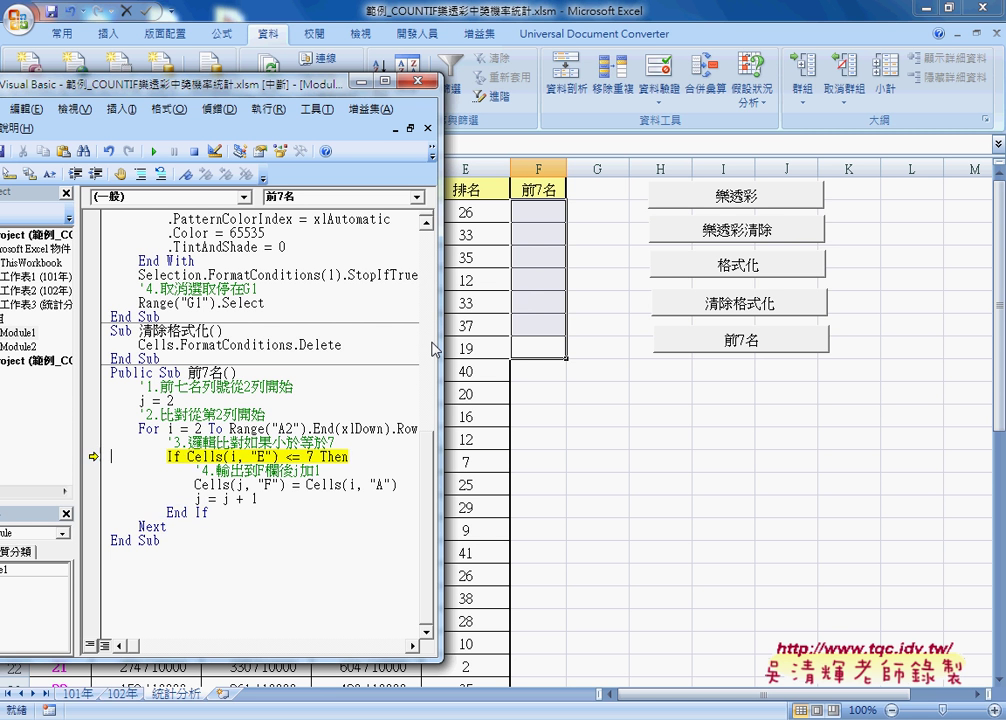
key("F8")
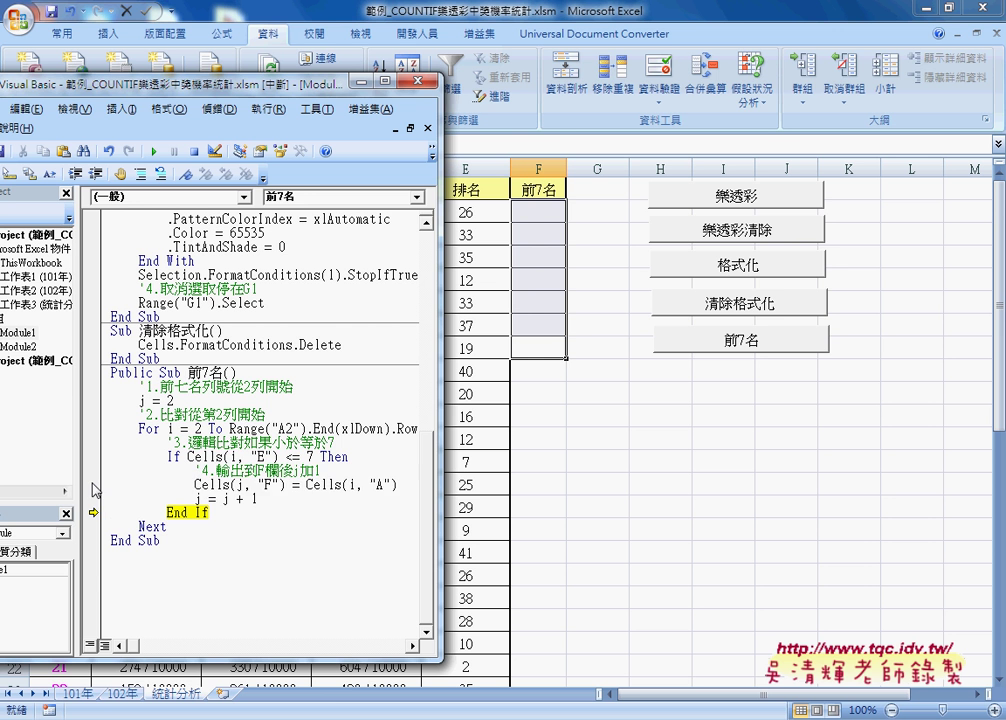
left_click(91, 484)
left_click(153, 152)
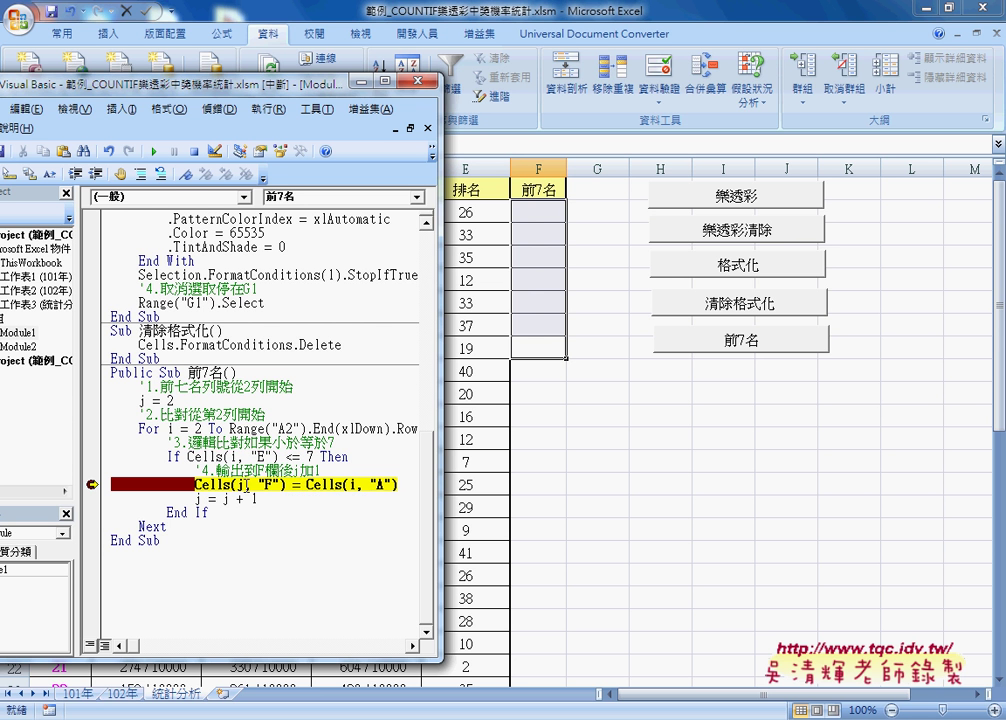
Step to write 12 into F2, then continue to the breakpoint again
key("F8")
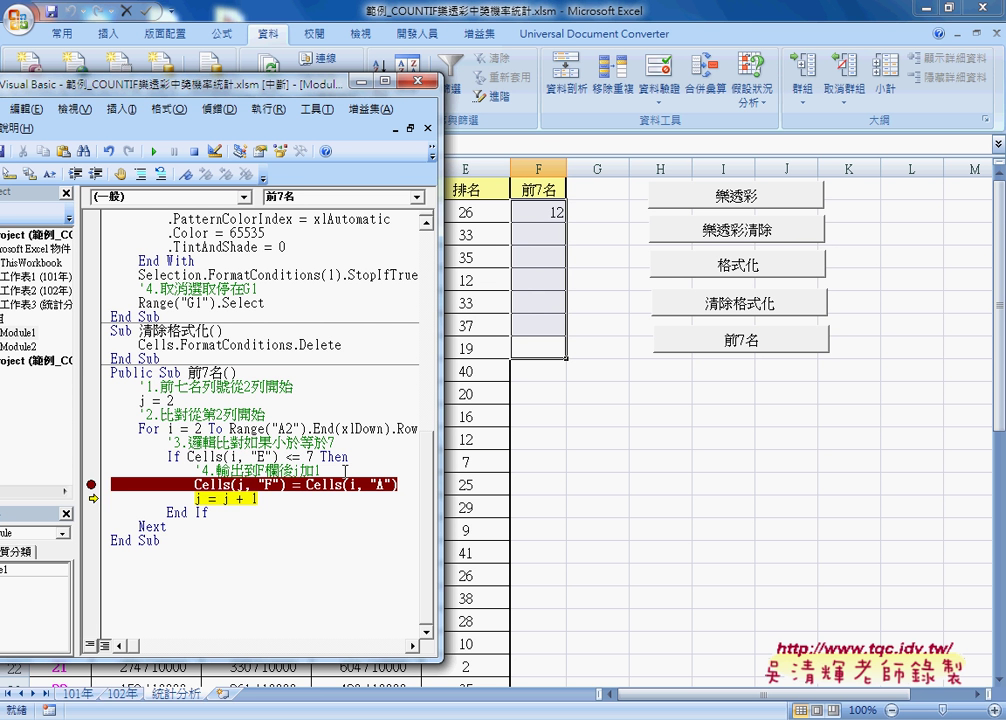
key("F8")
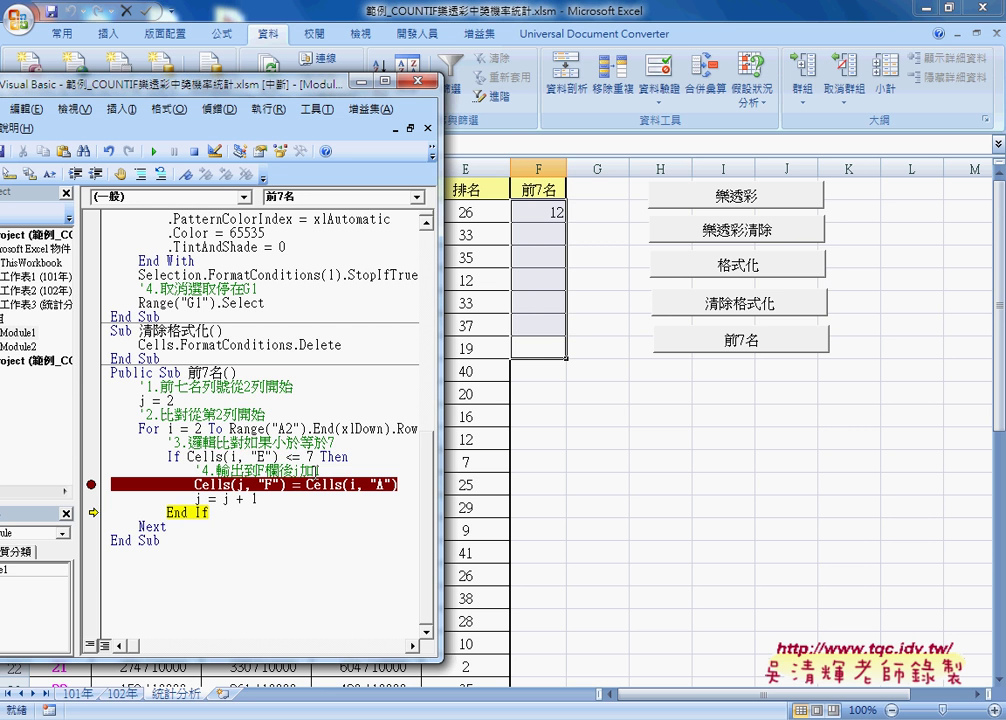
key("F8")
key("F8")
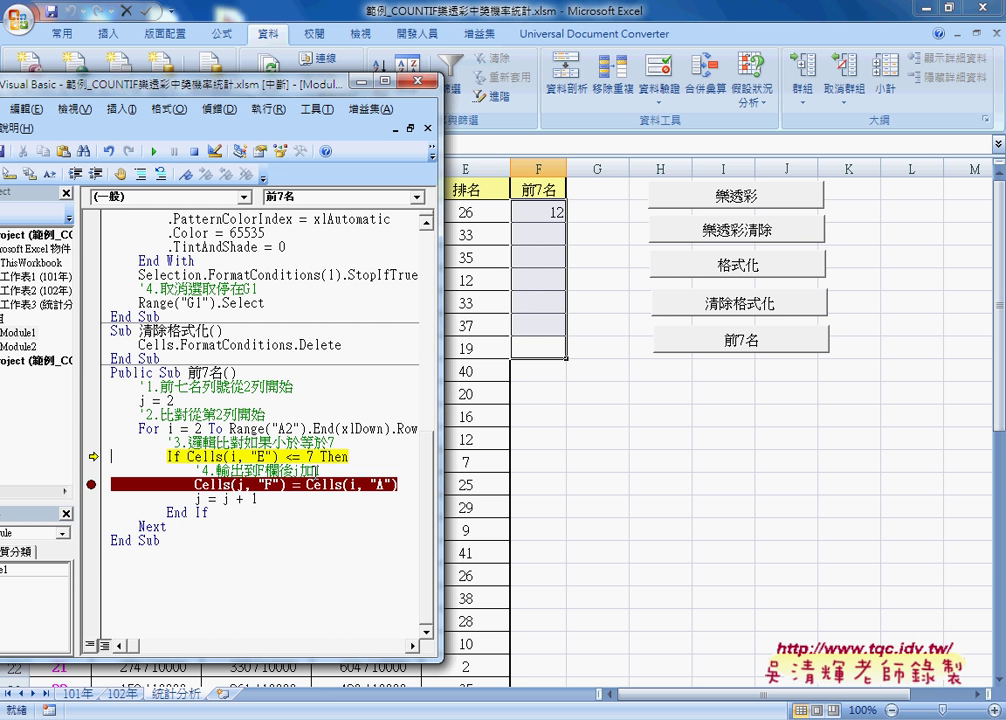
left_click(155, 152)
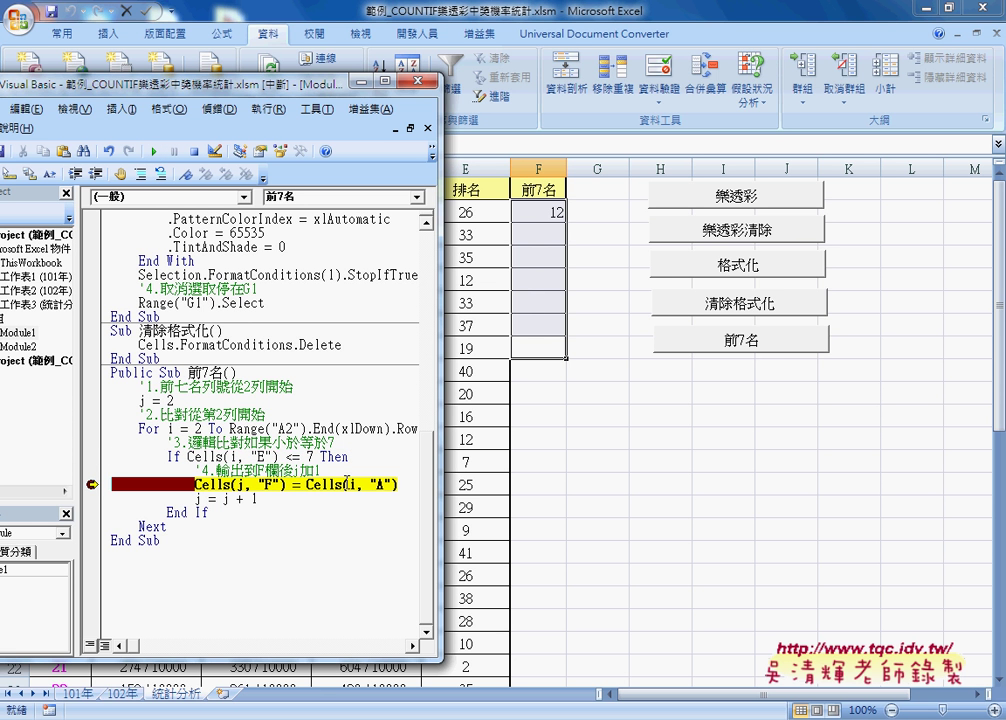
mouse_move(209, 457)
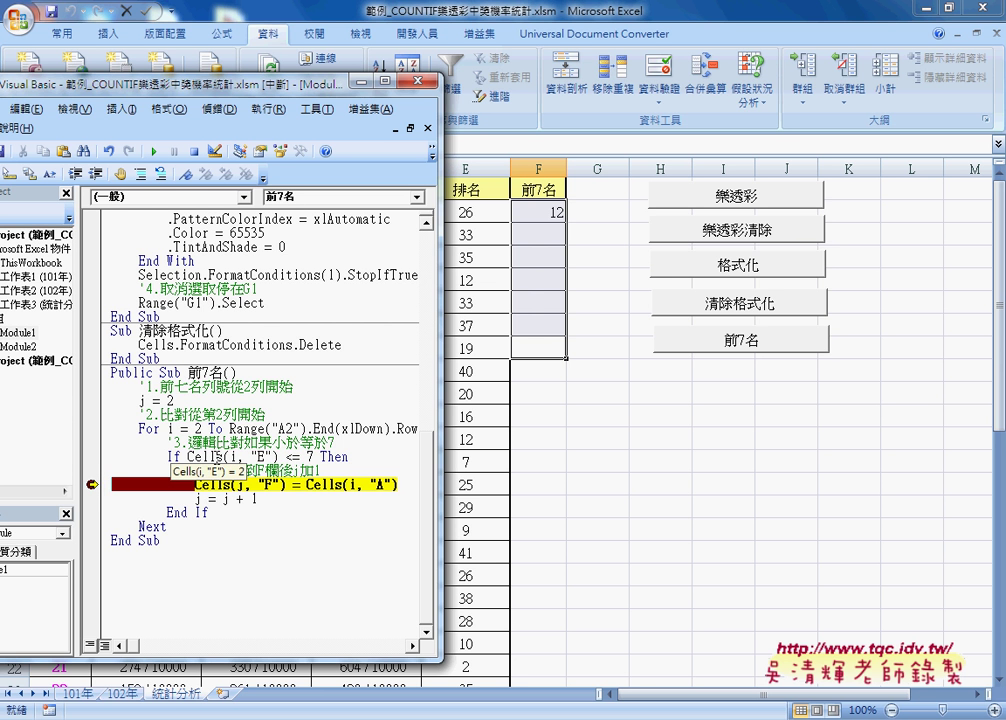
Write 21 into F3, remove the breakpoint and run the macro to completion
key("F8")
key("F8")
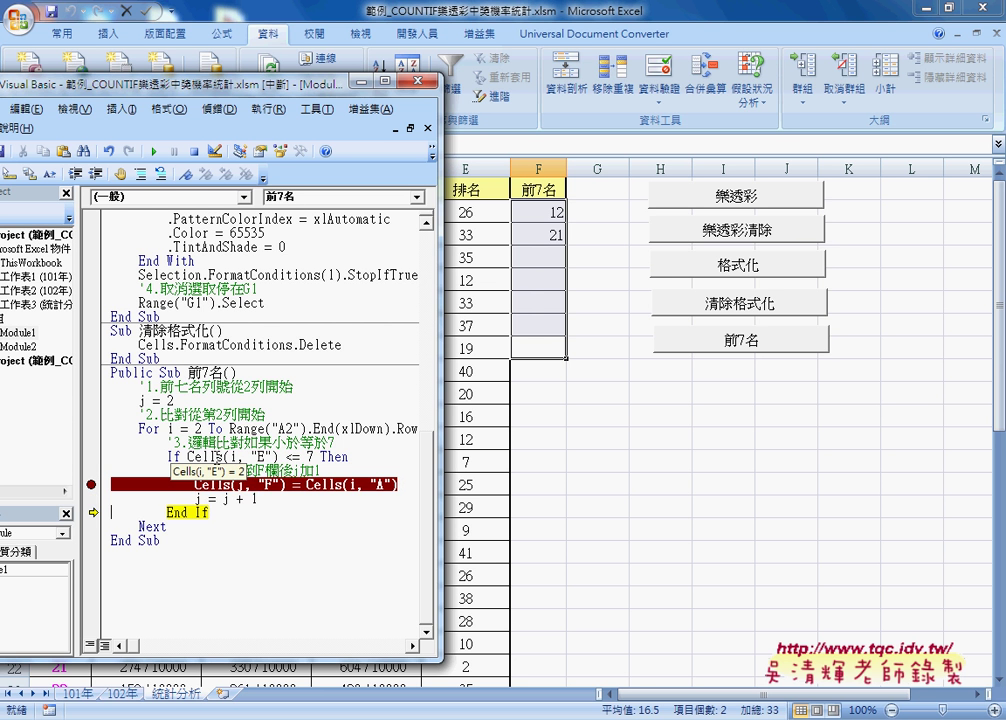
left_click(90, 484)
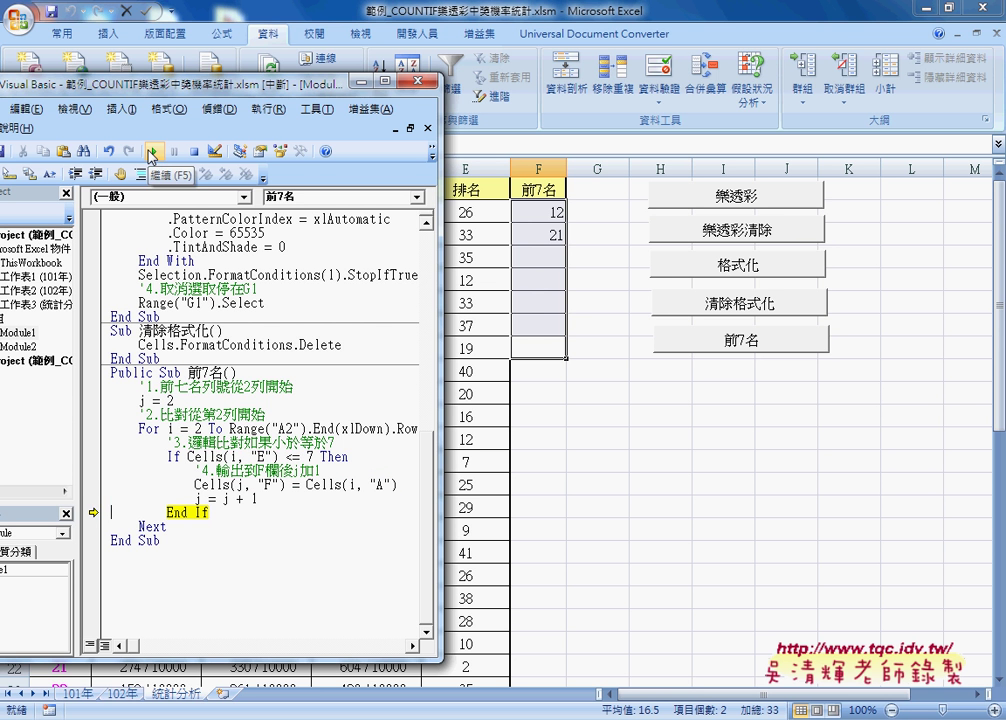
left_click(152, 152)
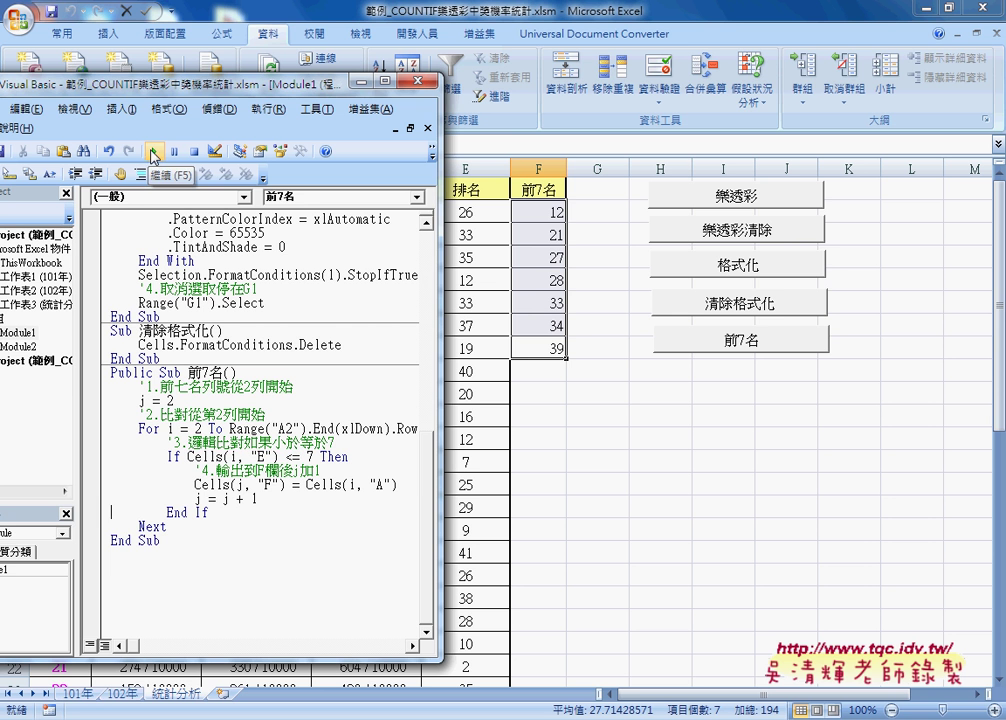
left_click_drag(217, 498, 258, 499)
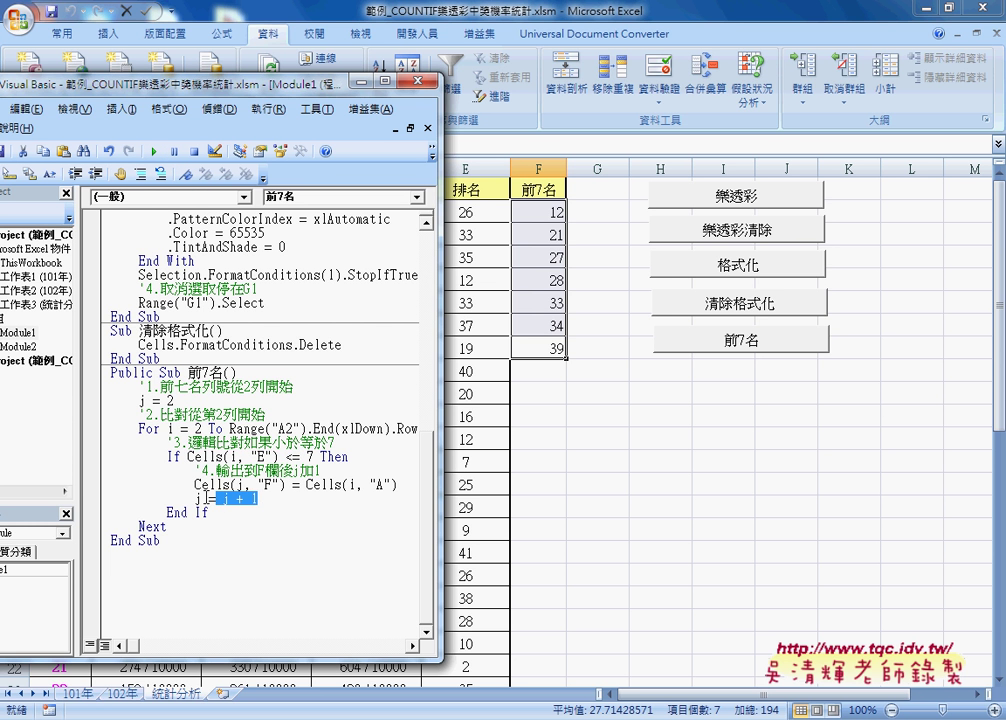